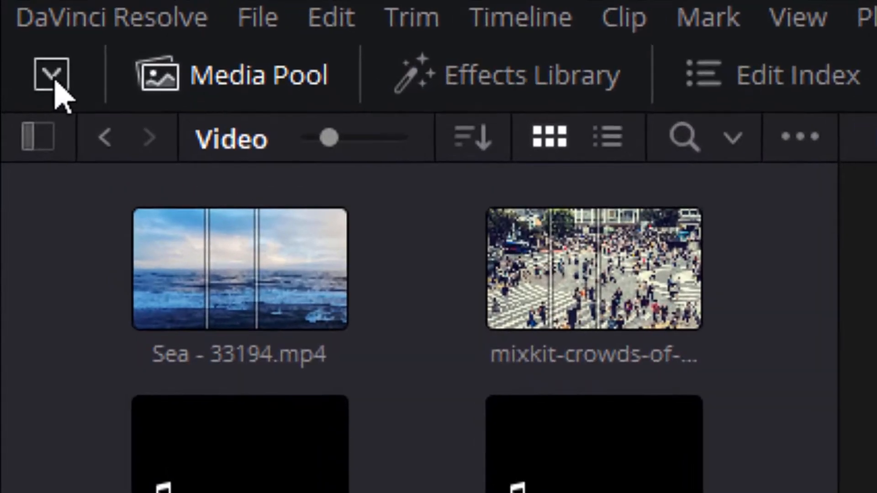
Expand the Media Pool to full window height and return it to its shorter layout.
click(16, 23)
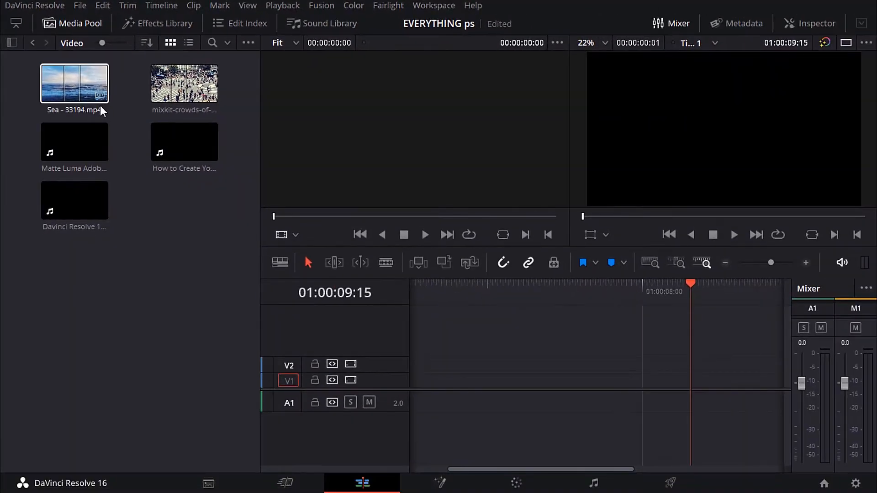
click(17, 22)
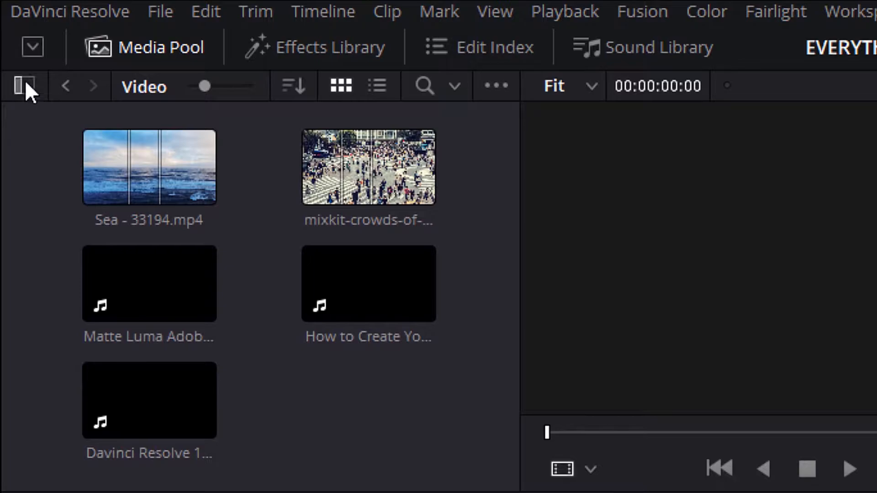
Show the bin list, browse the Video, Audio and Photos bins, and hide the list with the Video bin open.
click(25, 83)
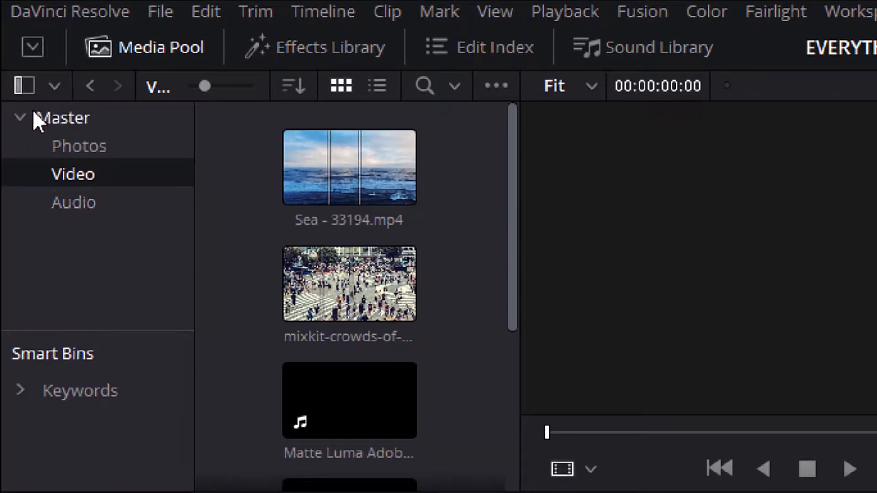
click(20, 117)
click(21, 117)
click(80, 174)
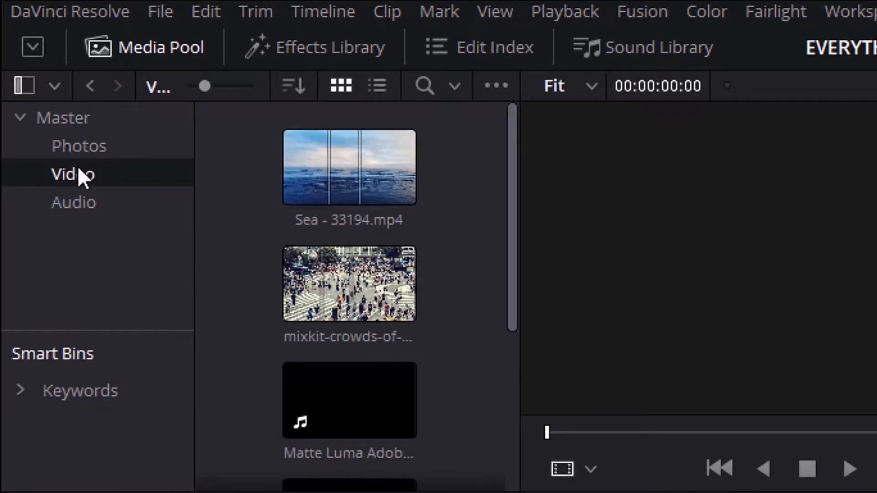
click(81, 202)
click(80, 148)
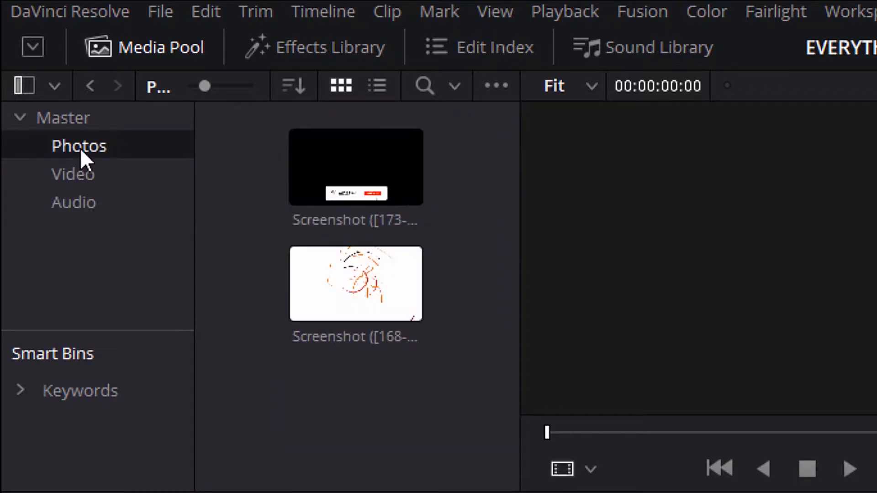
click(31, 83)
click(28, 86)
click(70, 177)
click(29, 84)
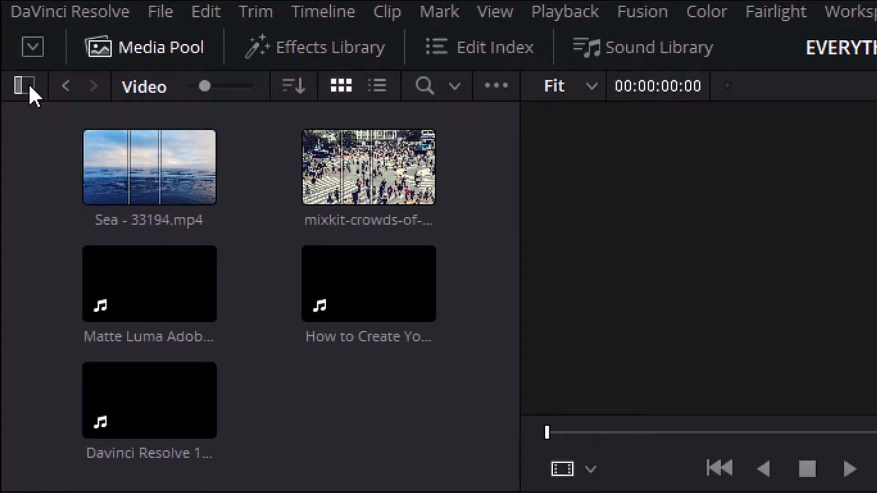
Shrink the Media Pool thumbnails and reveal the clip search field, trying list view before returning to thumbnail view.
drag(200, 87, 181, 91)
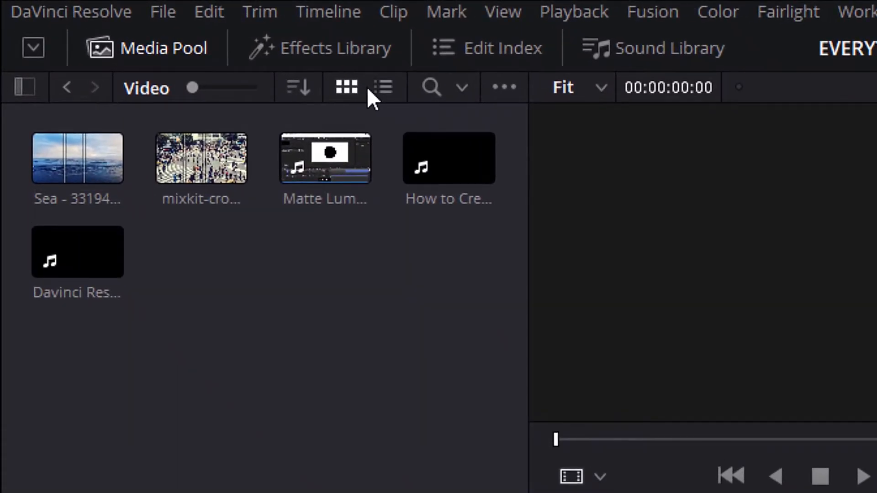
click(375, 88)
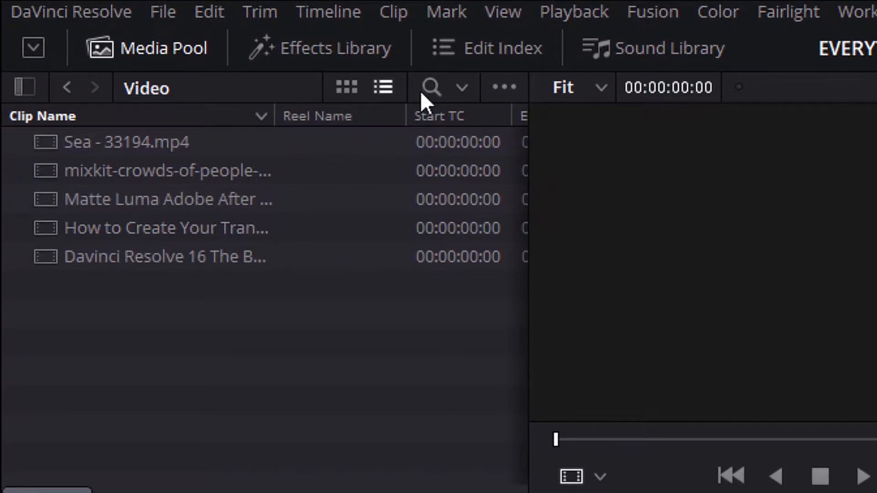
click(440, 89)
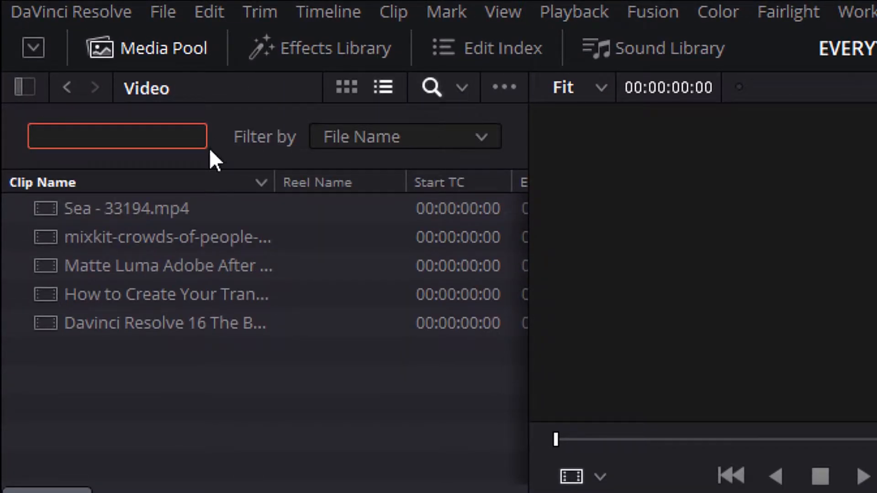
click(340, 93)
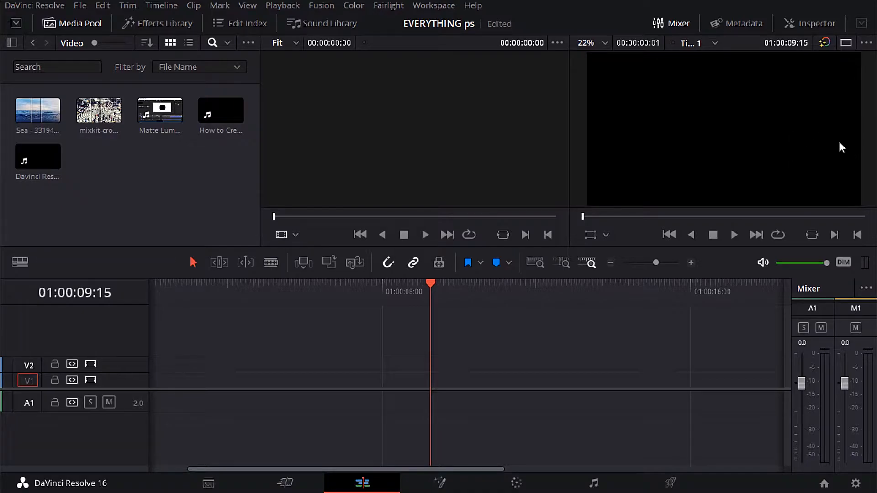
Load Sea - 33194.mp4 from the Video bin into the source viewer.
click(39, 105)
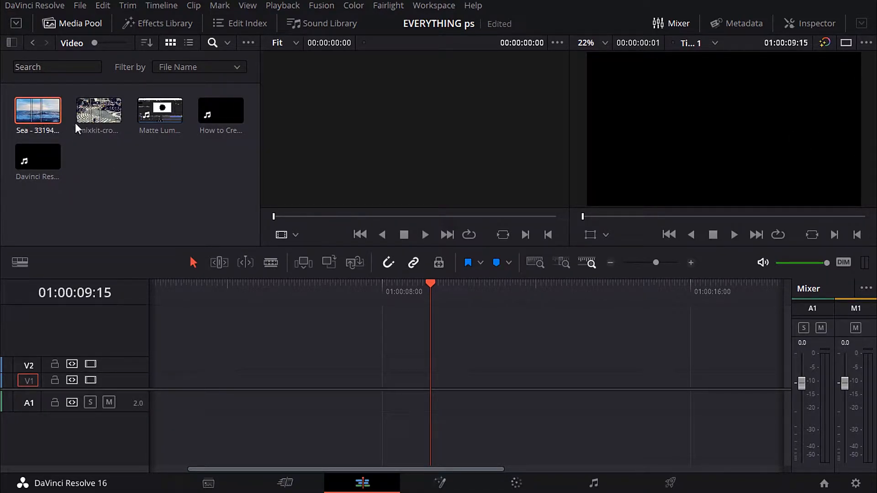
double_click(39, 111)
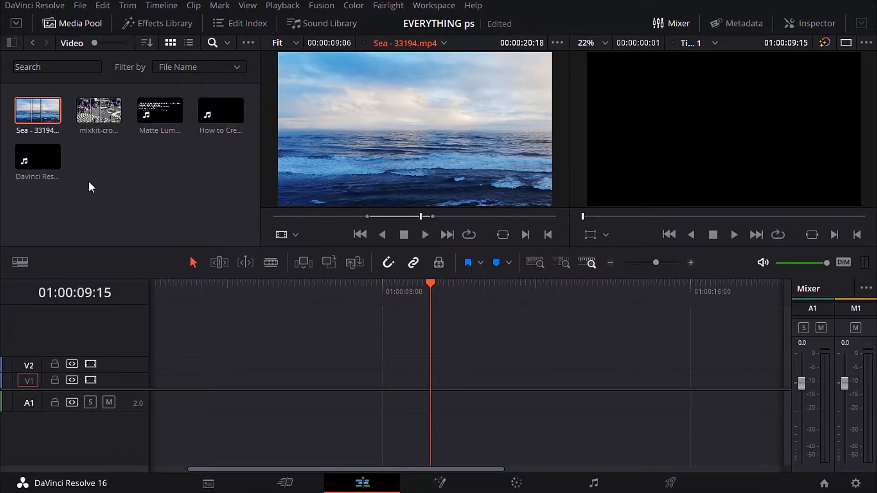
Place the mixkit crowds clip on track V2, view it at 01:00:04:22, and delete it from the timeline.
drag(99, 112, 182, 369)
click(262, 288)
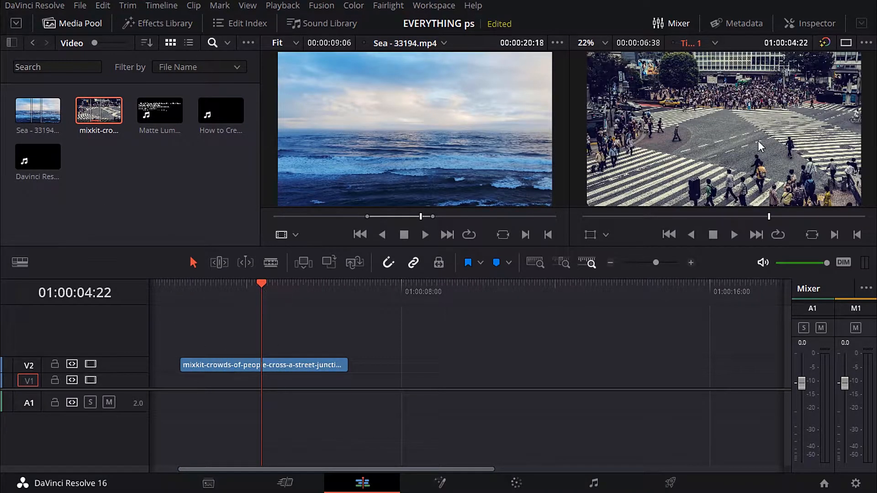
click(303, 366)
key(Delete)
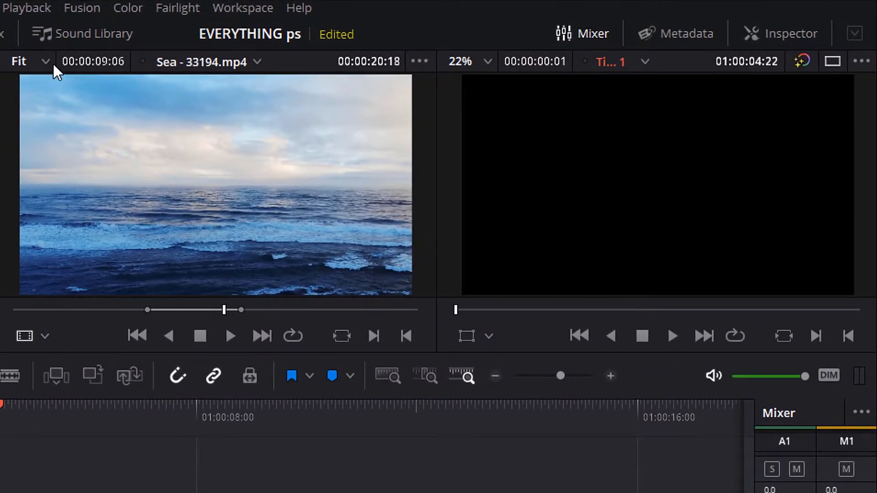
Try the source viewer at 6.25% and 22% zoom and check its list of recently loaded clips.
click(46, 62)
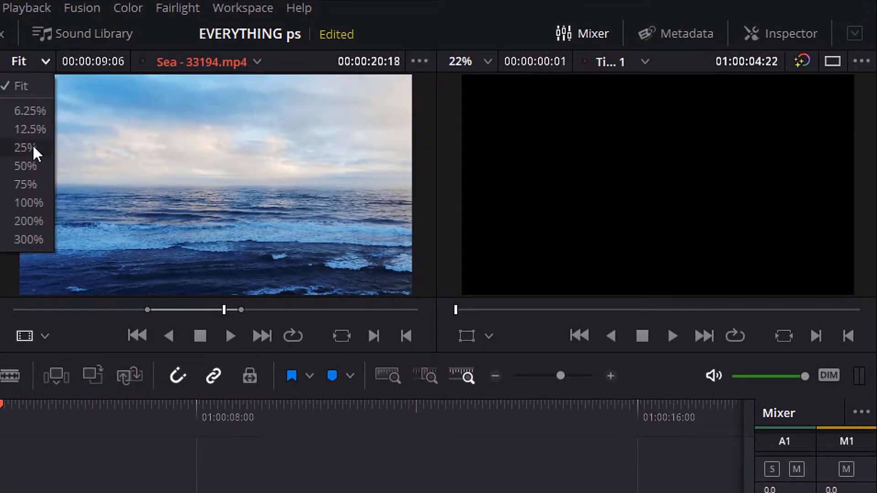
click(56, 107)
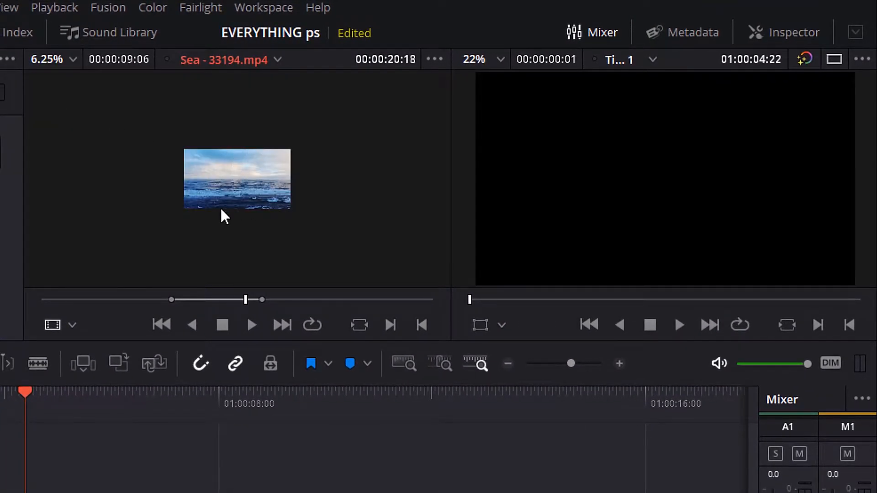
scroll(228, 184, up, 5)
scroll(228, 188, down, 1)
scroll(137, 137, up, 2)
click(50, 59)
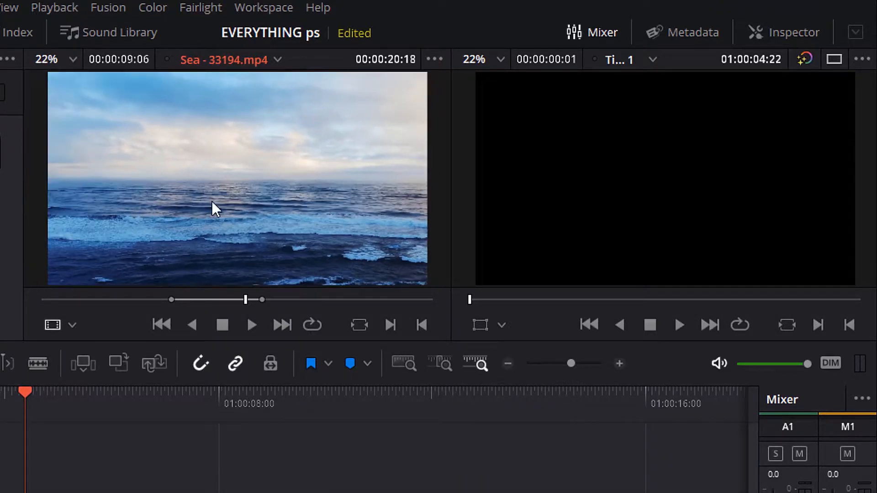
click(278, 60)
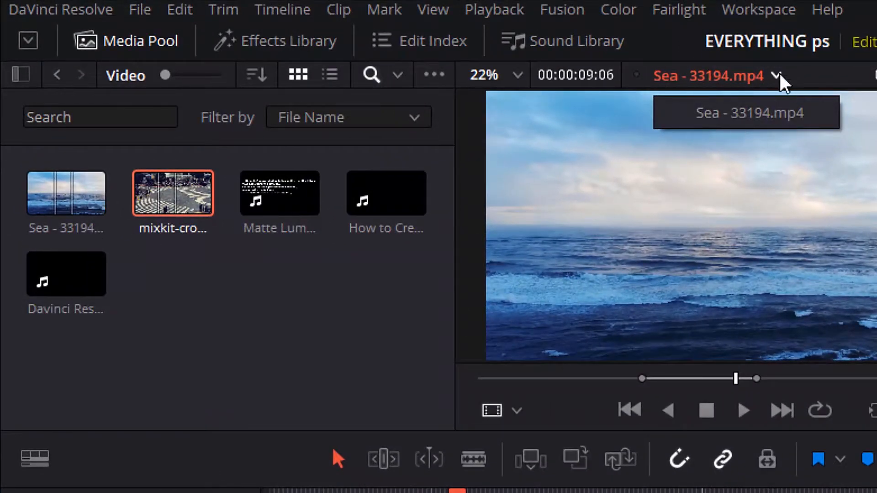
click(696, 171)
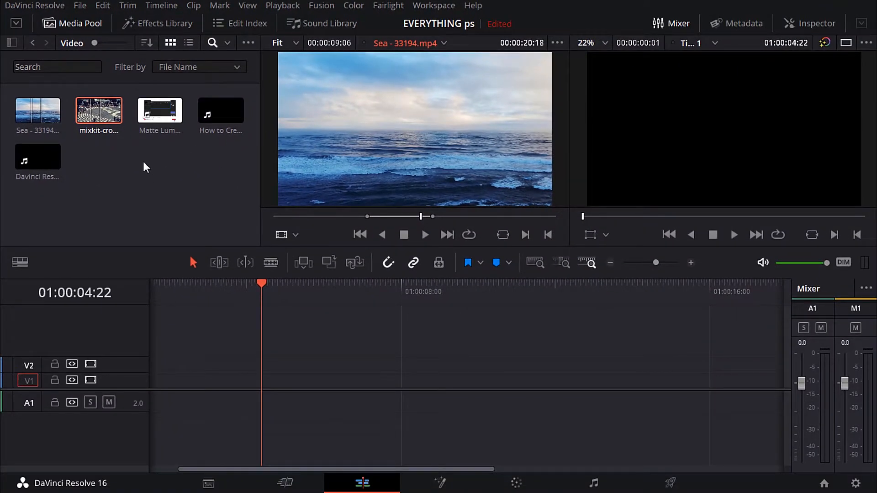
Enlarge the Media Pool thumbnails and load the Davinci Resolve 16 clip into the source viewer.
click(111, 42)
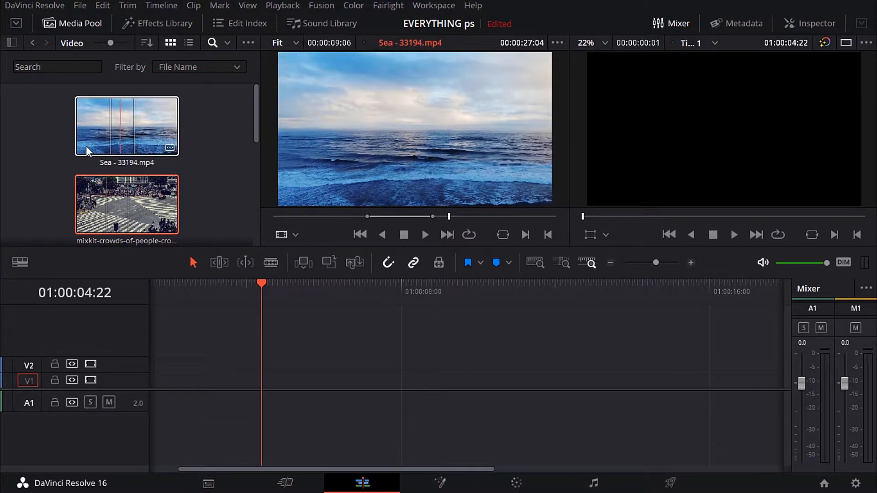
scroll(116, 150, down, 1)
scroll(116, 151, down, 3)
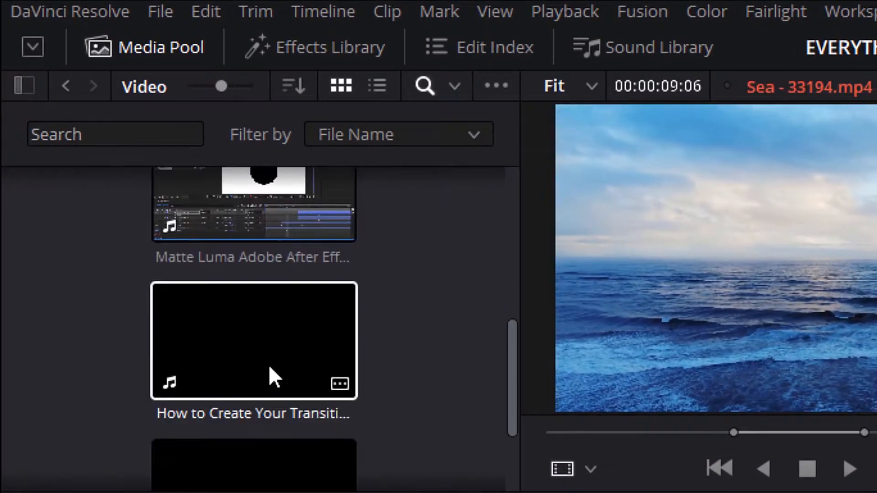
scroll(250, 386, down, 2)
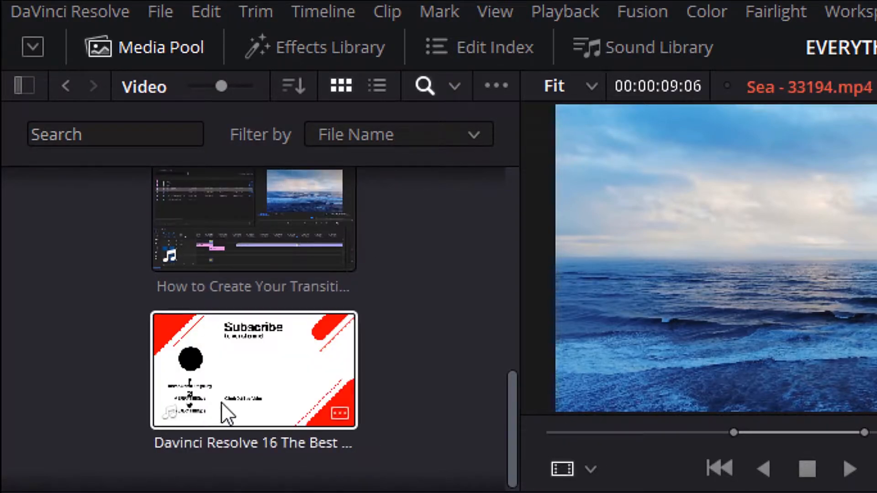
click(264, 390)
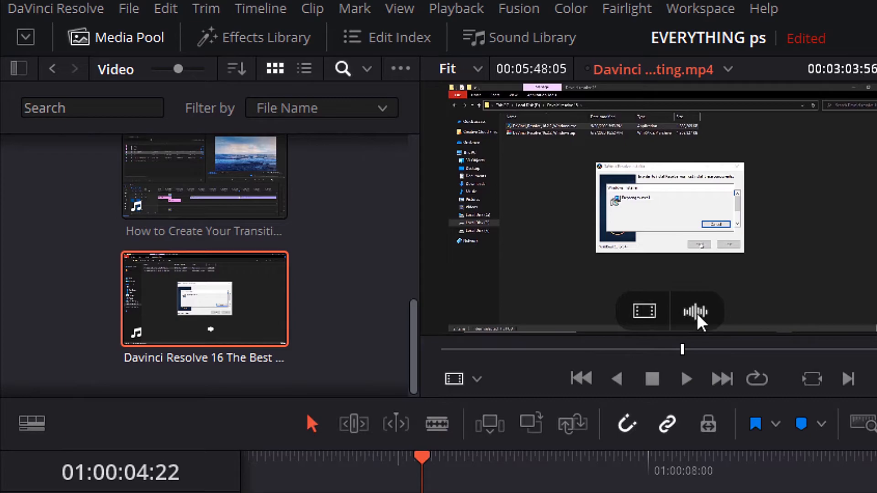
Place only the video of the Davinci Resolve 16 clip on V2 at 01:00:04:22 and view it at 01:00:08:41.
drag(703, 318, 256, 364)
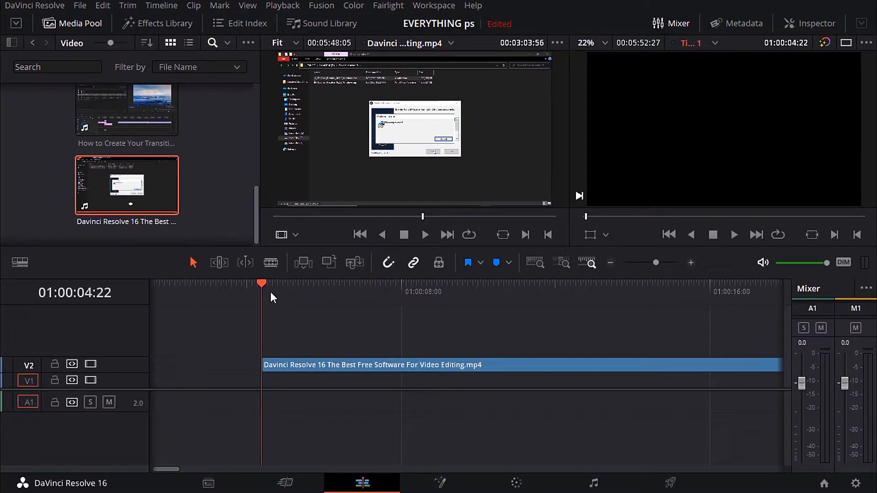
drag(264, 284, 428, 309)
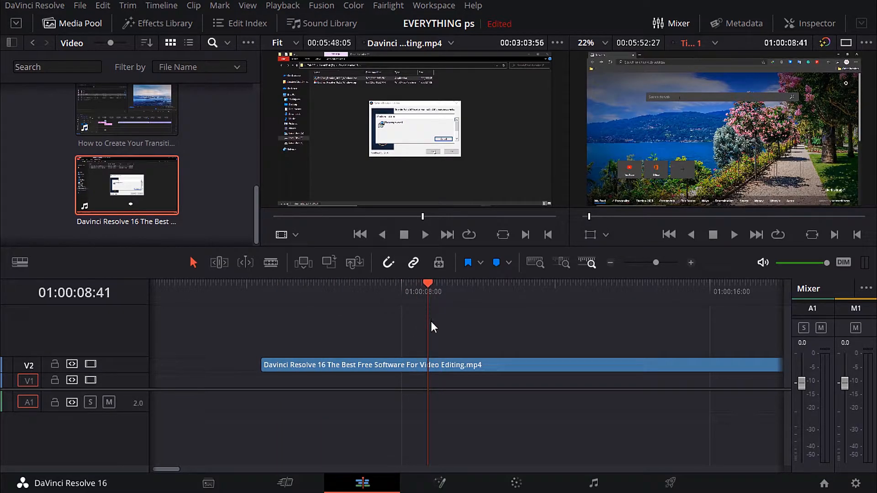
Place only the audio of the Davinci Resolve 16 clip on A1 and delete its video clip from V2.
mouse_move(369, 141)
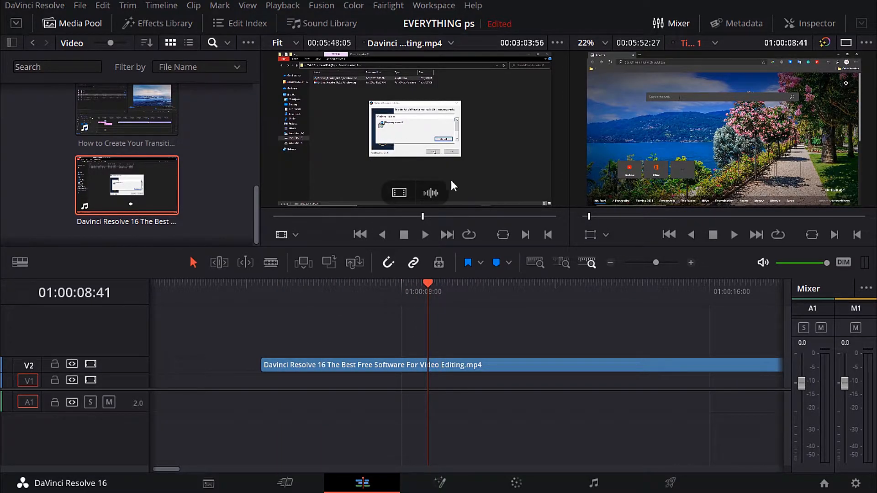
drag(442, 198, 175, 414)
click(312, 367)
key(Delete)
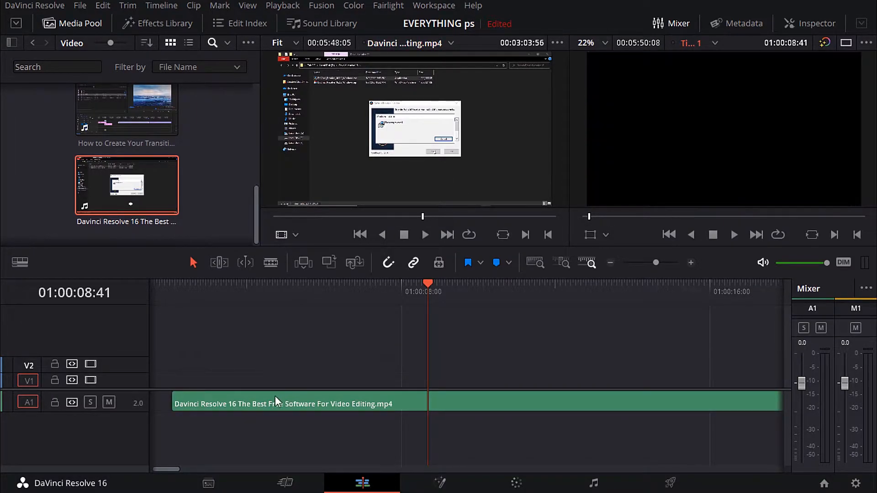
Move the timeline playhead to 01:00:07:51 and delete the audio clip from A1.
drag(428, 290, 398, 310)
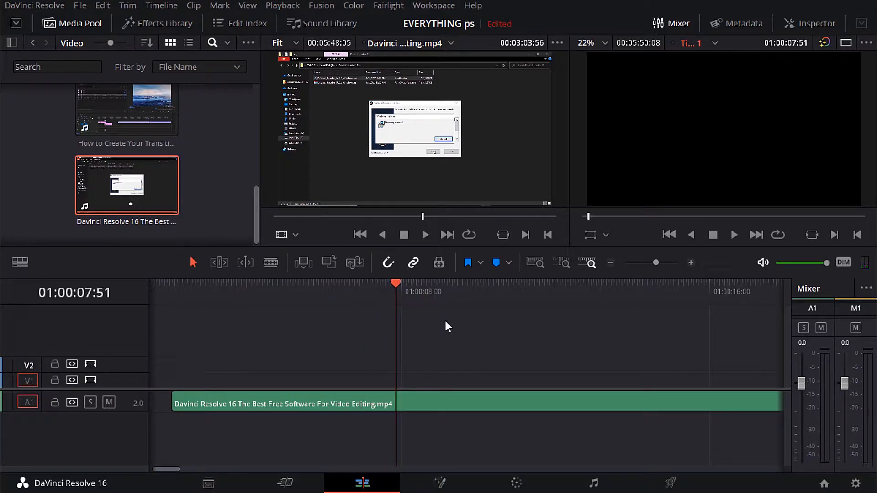
click(454, 407)
key(Delete)
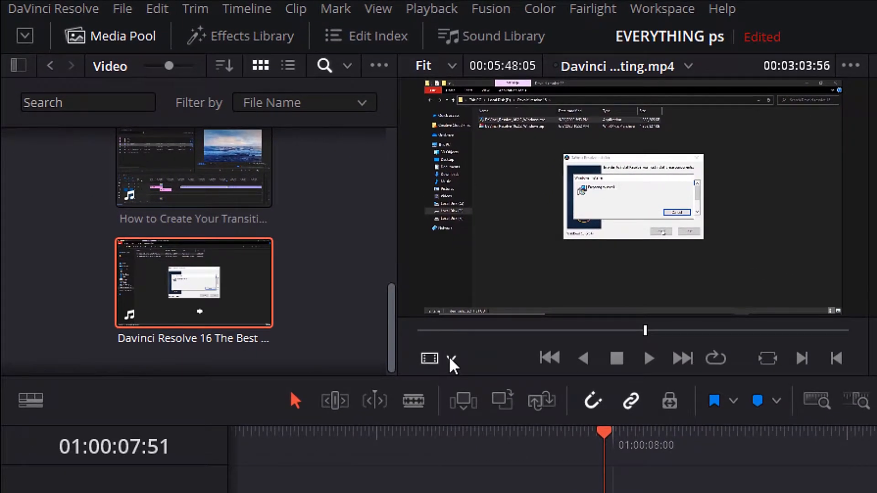
Switch the source viewer to the Audio Track display to inspect the waveform, and return it to Source.
click(452, 361)
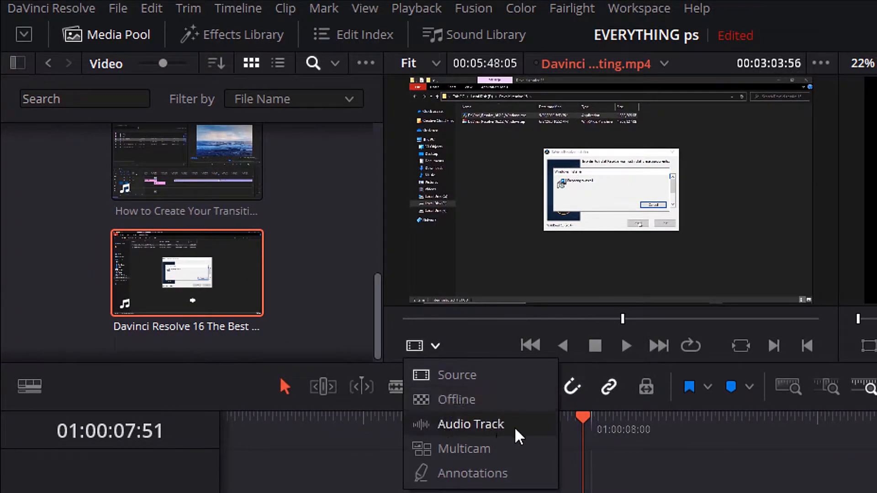
click(475, 434)
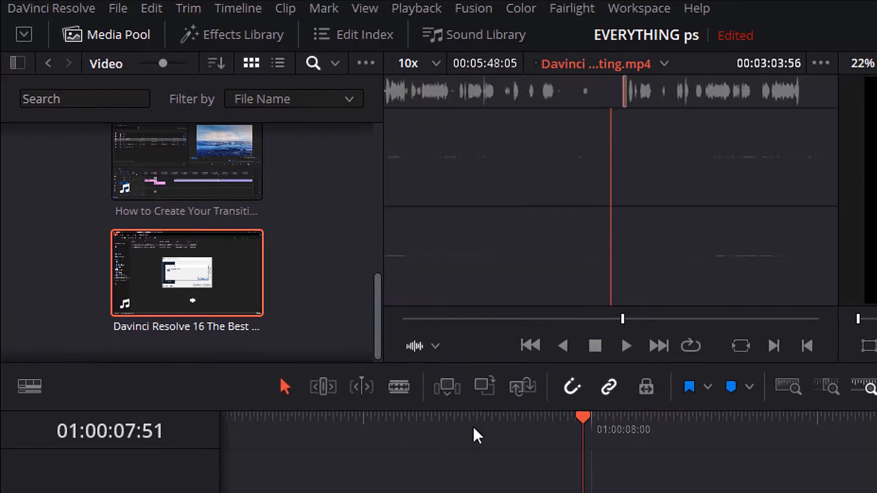
mouse_move(703, 176)
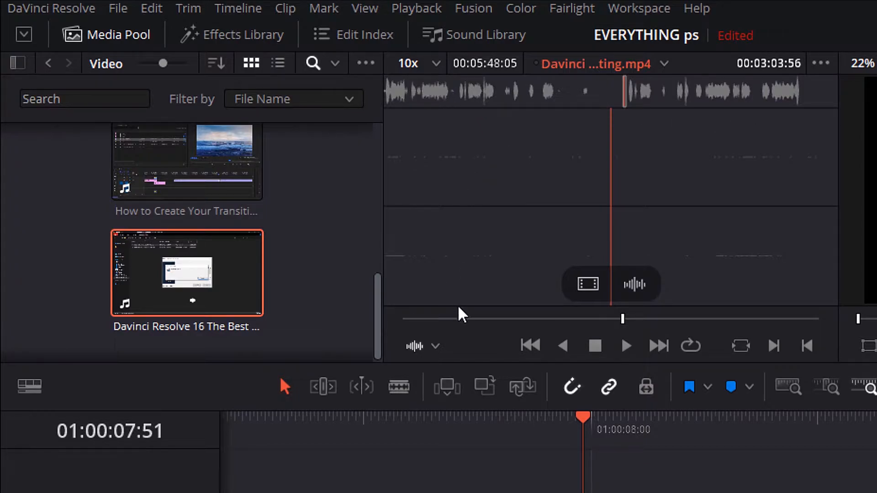
click(434, 346)
click(438, 372)
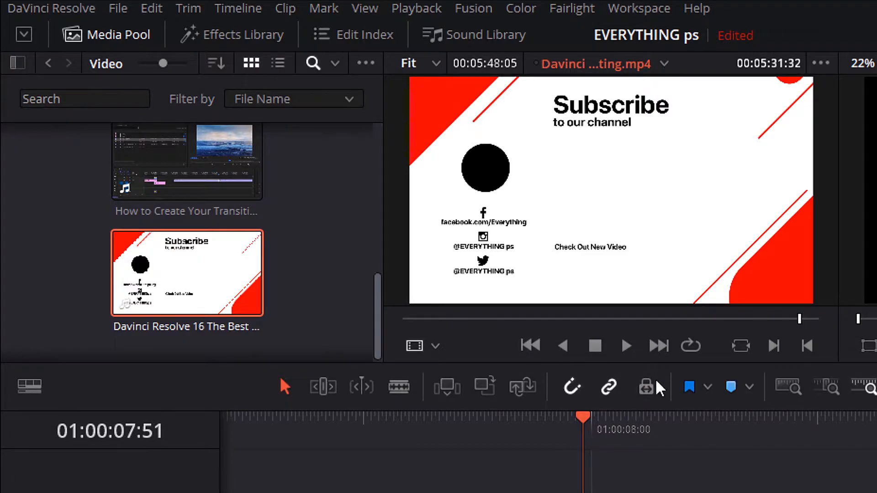
Move the source viewer playhead near the clip's start and play the clip forward and in reverse.
drag(804, 320, 421, 319)
click(625, 346)
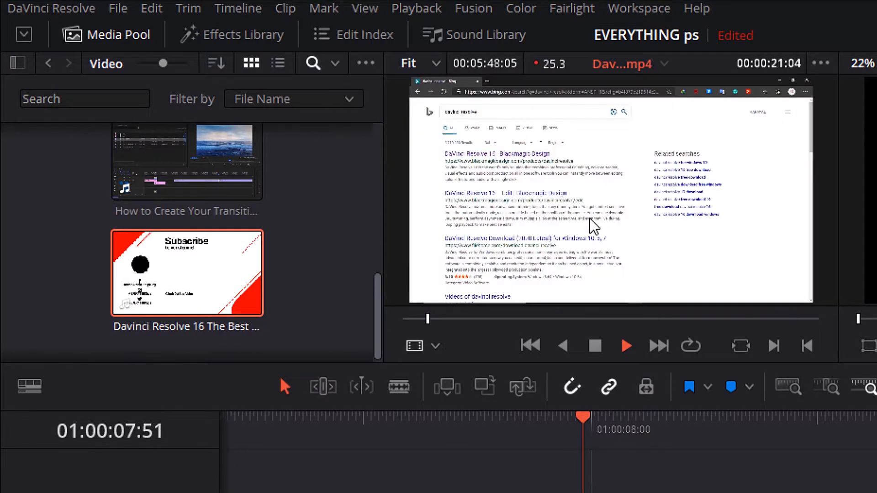
click(564, 349)
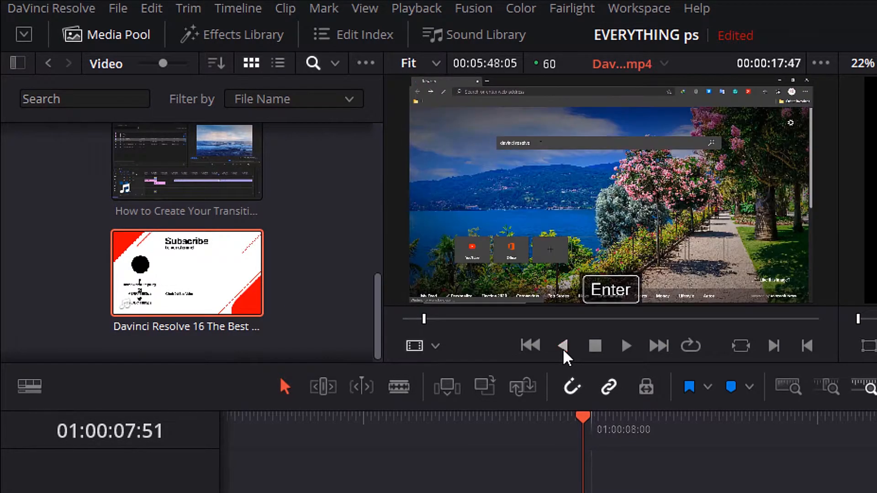
Jump the source viewer to the clip's last frame and back to the first, and play it with looping on.
click(659, 346)
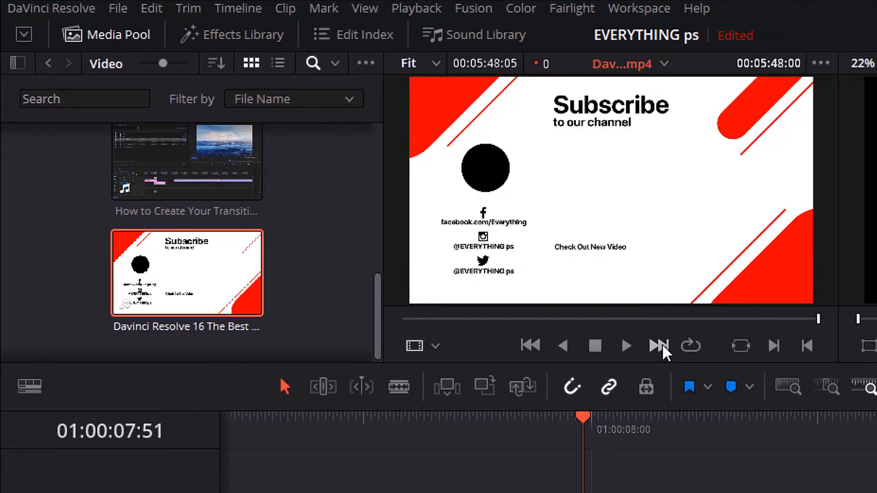
click(529, 347)
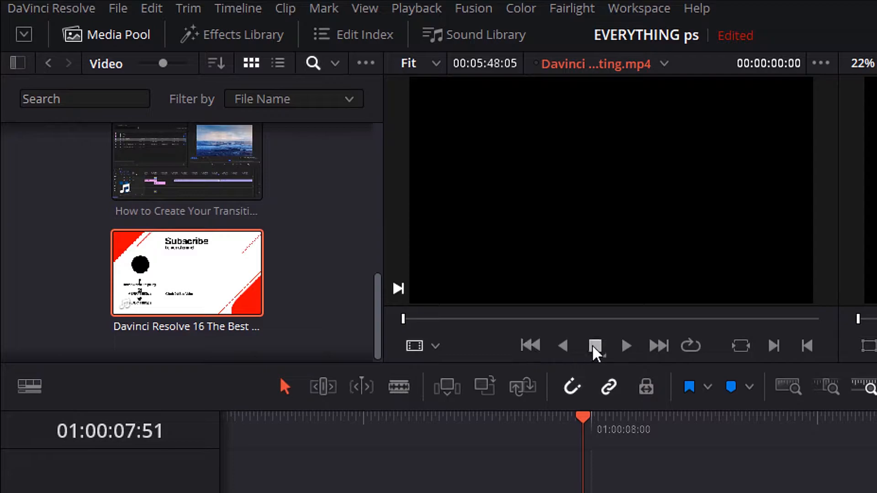
click(625, 348)
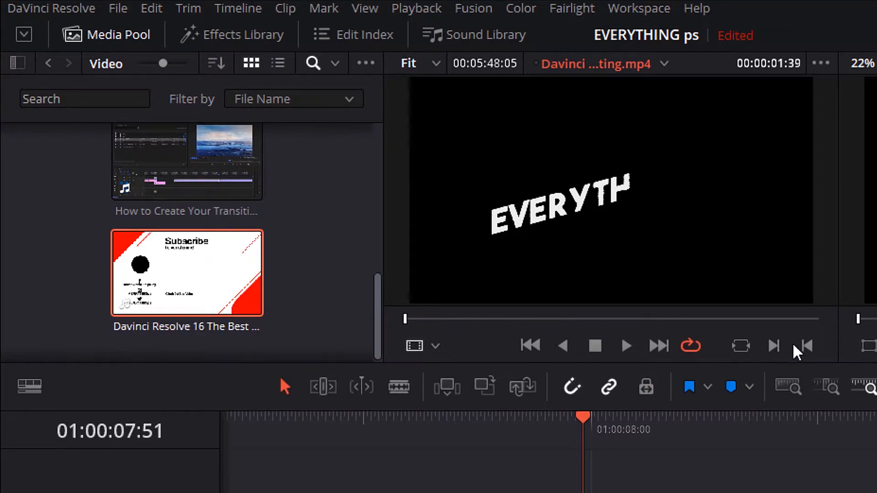
Mark an in point and an out point at 00:04:39:15 in the source clip, and adjust the marked range to 00:01:45:14.
drag(406, 319, 483, 319)
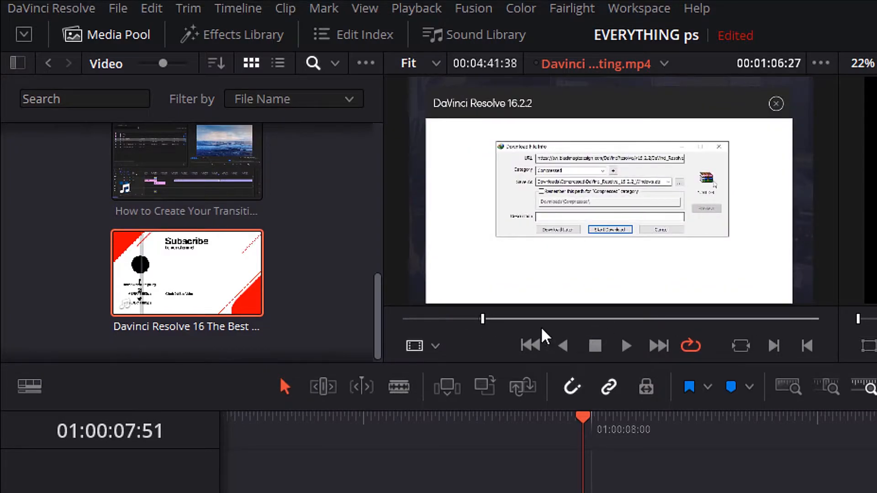
drag(543, 330, 739, 332)
click(807, 346)
key(i)
key(o)
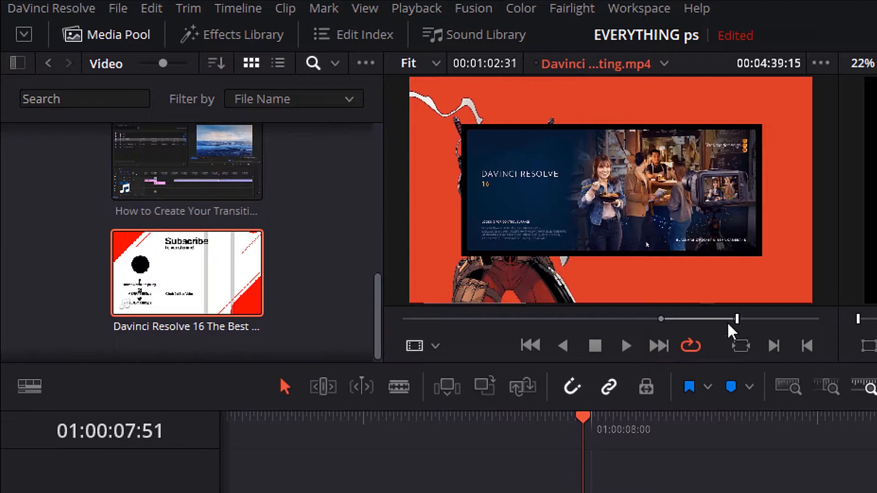
drag(663, 321, 641, 325)
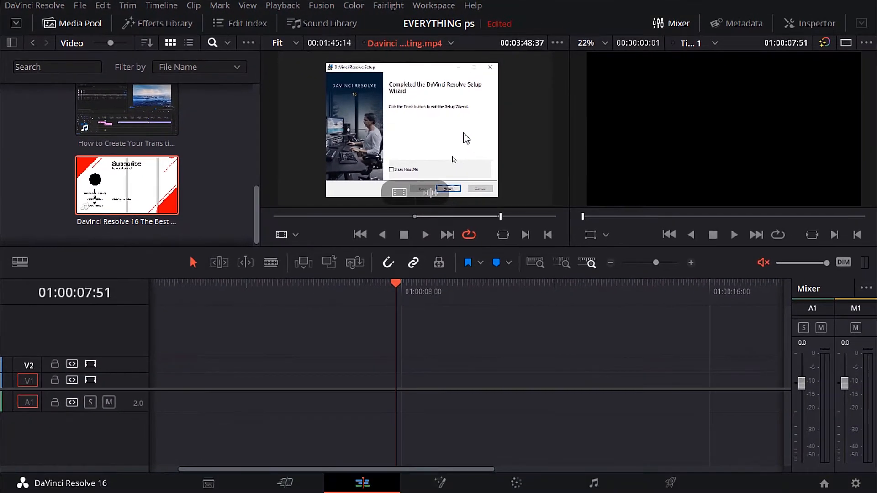
Place the marked range of the source clip on V1 and A1 near the timeline start, and delete it from the timeline.
drag(683, 206, 168, 385)
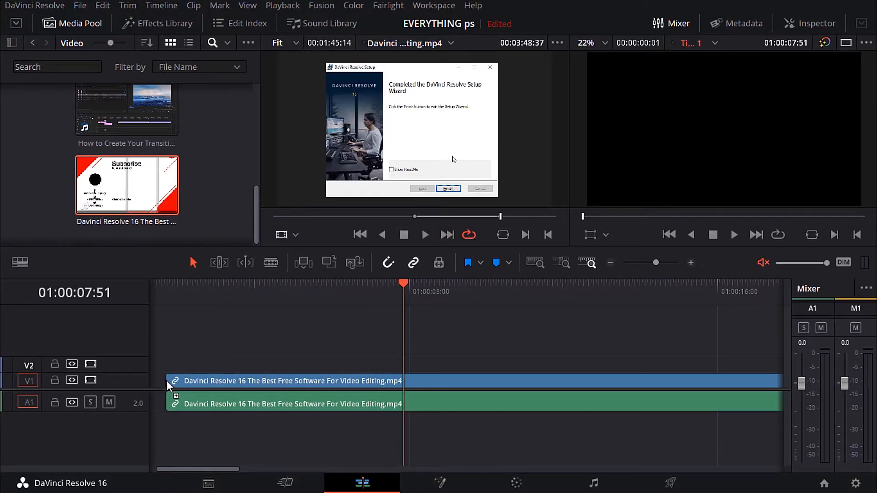
drag(404, 283, 321, 354)
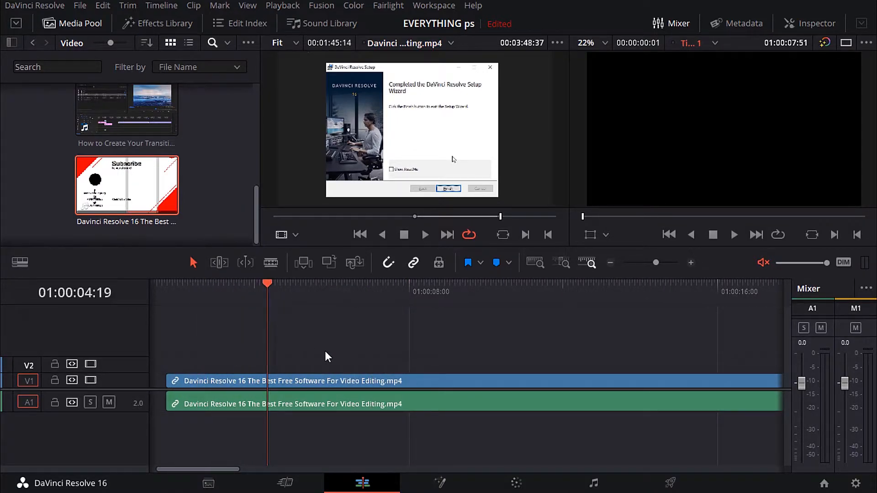
click(310, 382)
key(Delete)
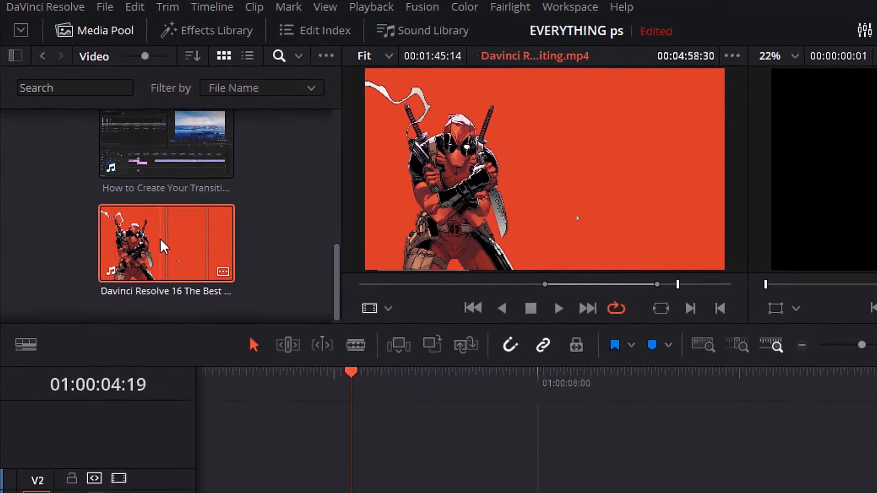
Add the Davinci Resolve 16 clip from the Media Pool to V1 and A1, and shift it slightly earlier.
drag(188, 291, 177, 377)
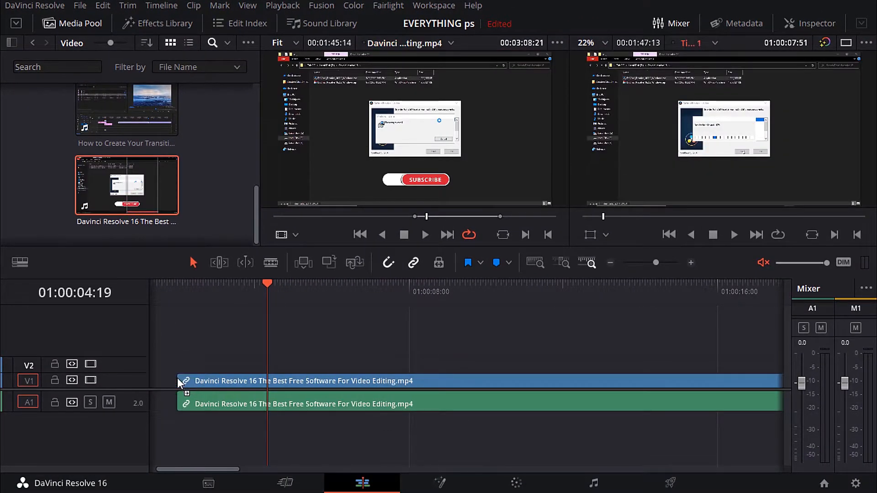
click(232, 383)
mouse_move(232, 385)
mouse_down()
mouse_move(300, 389)
mouse_move(224, 388)
mouse_up()
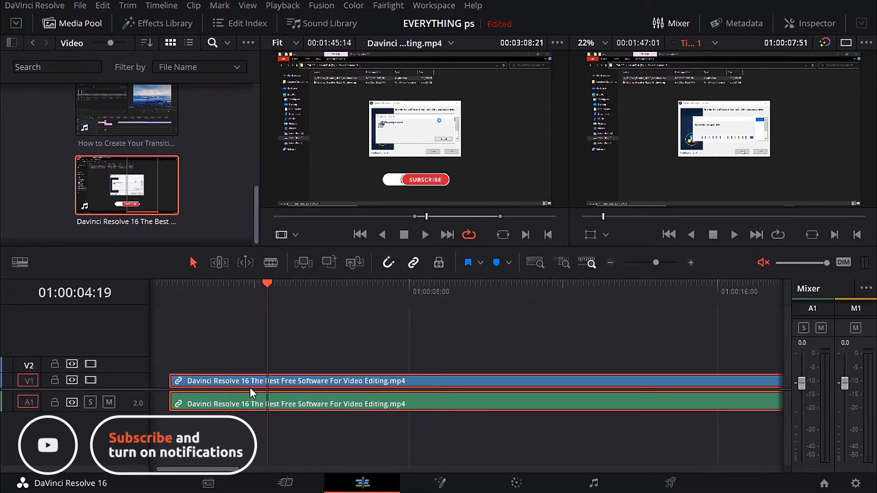
Unlink the clip's video and audio, select both parts and link them again.
right_click(302, 385)
click(320, 476)
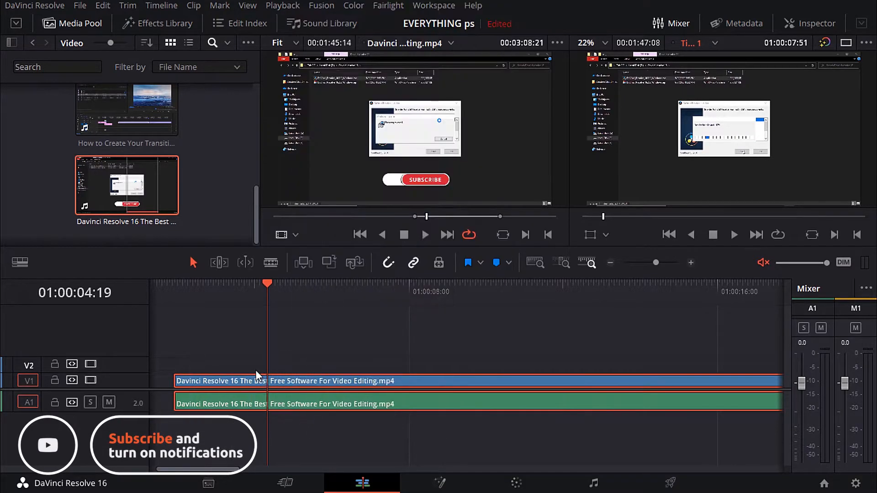
mouse_move(246, 381)
mouse_down()
mouse_move(326, 385)
mouse_move(243, 383)
mouse_up()
drag(322, 349, 323, 429)
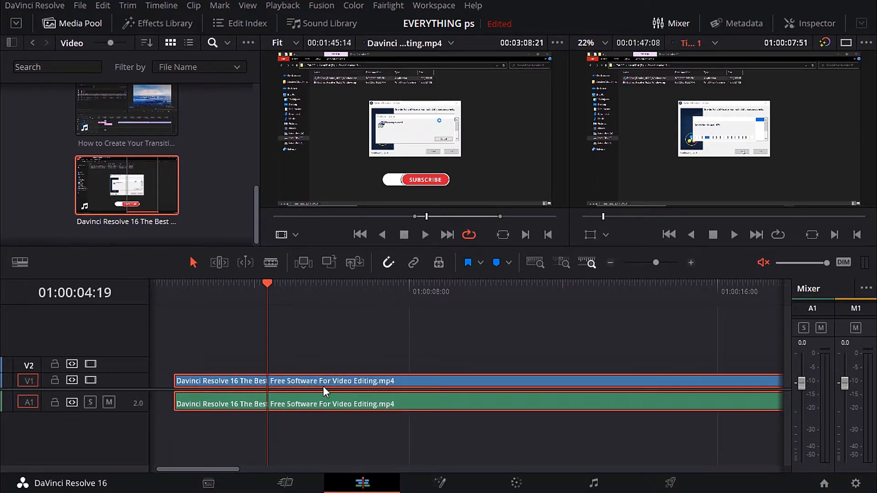
right_click(297, 383)
click(307, 423)
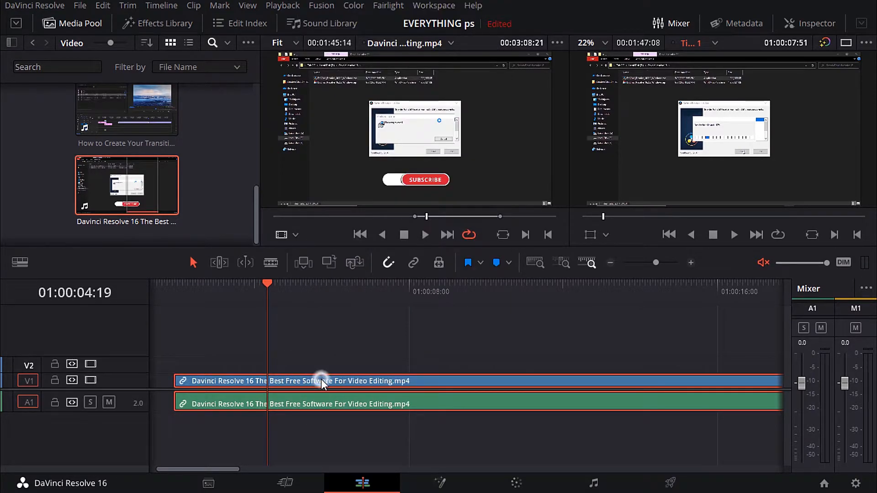
Unlink the video and audio again, and move the A1 audio so it starts earlier than the V1 video.
right_click(321, 380)
click(327, 423)
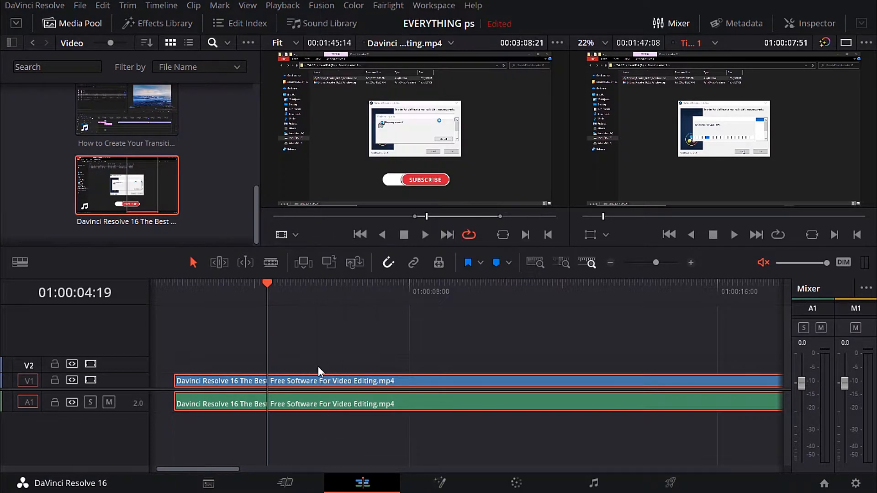
drag(305, 380, 311, 404)
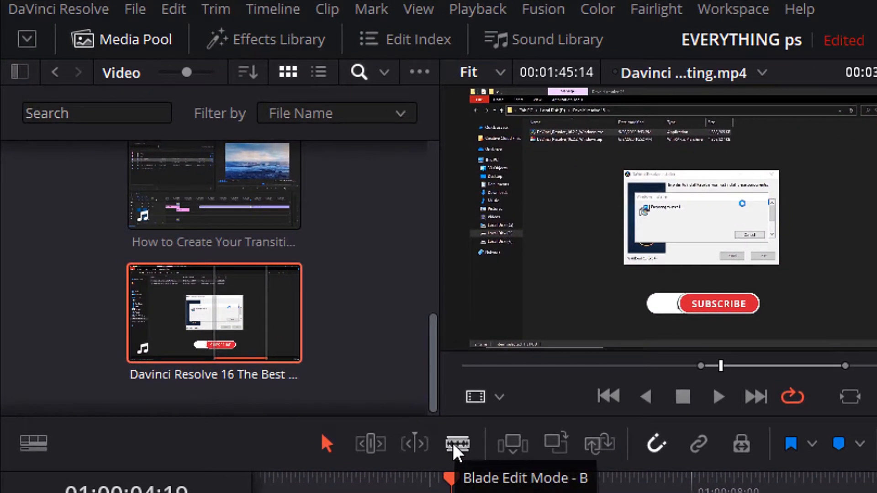
Use Blade Edit Mode to cut the V1 video clip at four points after the playhead.
click(456, 443)
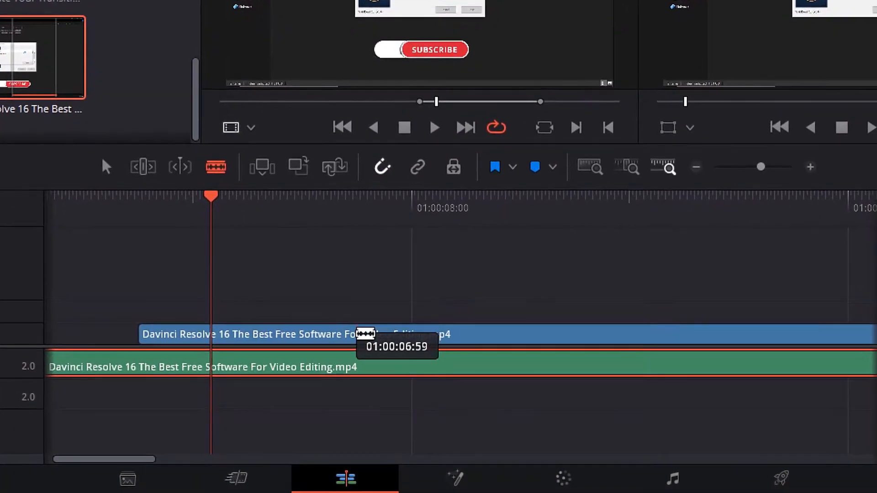
click(347, 334)
click(443, 334)
click(606, 334)
click(715, 335)
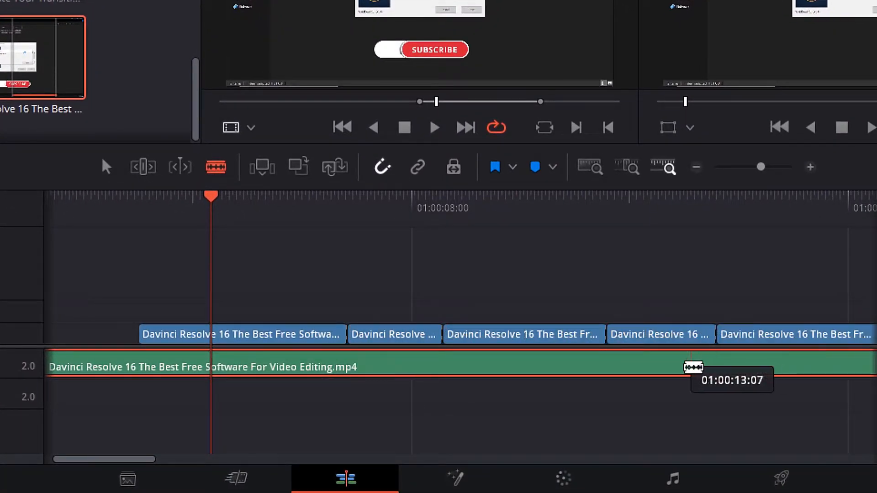
Cut the A1 audio clip at six points and the first V1 segment at the playhead, 01:00:04:19.
click(676, 367)
click(552, 367)
click(470, 367)
click(376, 367)
click(113, 367)
click(254, 367)
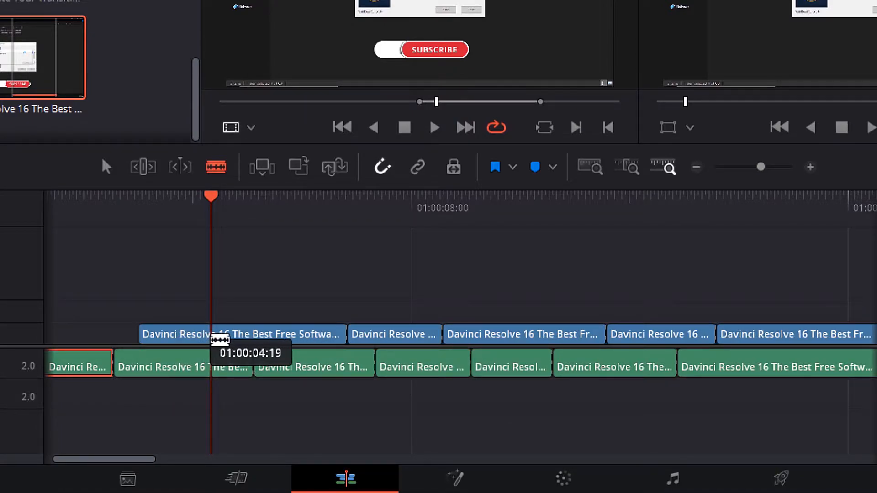
click(219, 336)
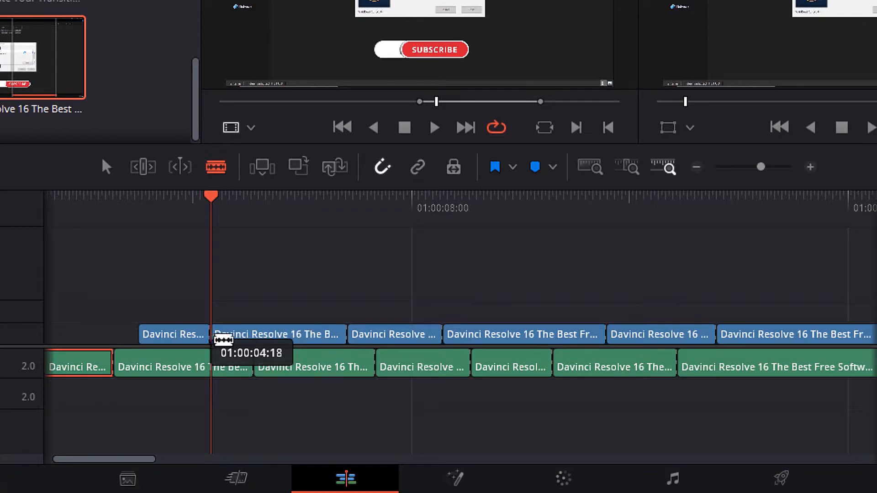
Select the V1 and A1 segments around 01:00:08:00, and split both at the playhead just before that time.
drag(215, 204, 172, 212)
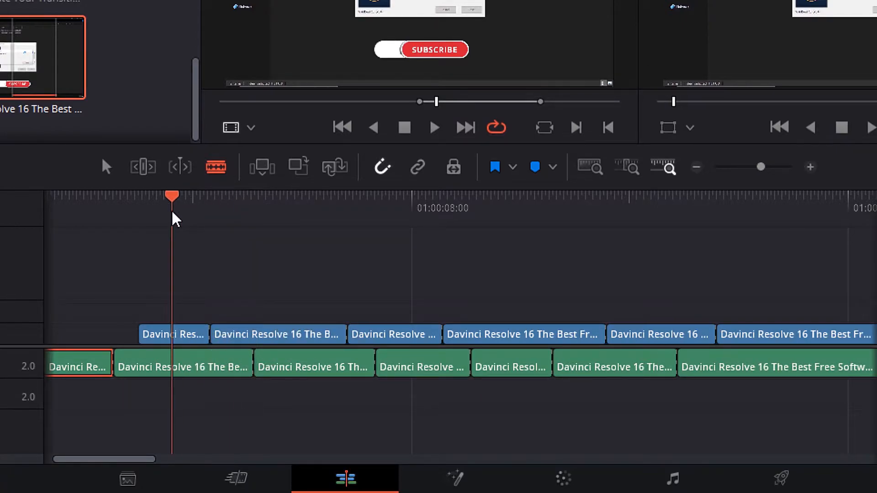
drag(415, 313, 438, 401)
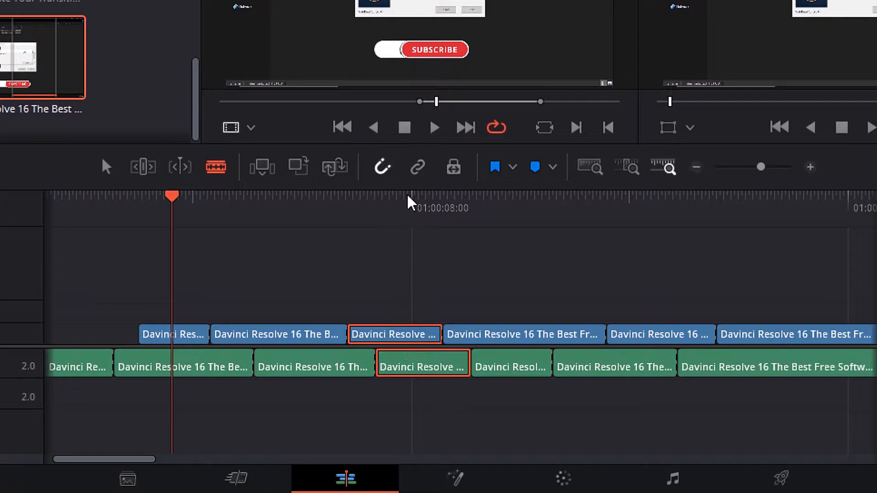
click(410, 203)
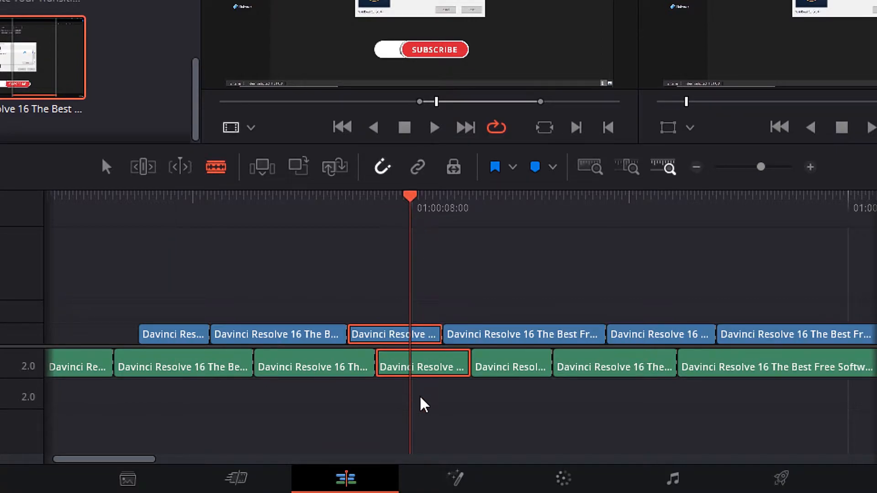
key(ctrl+b)
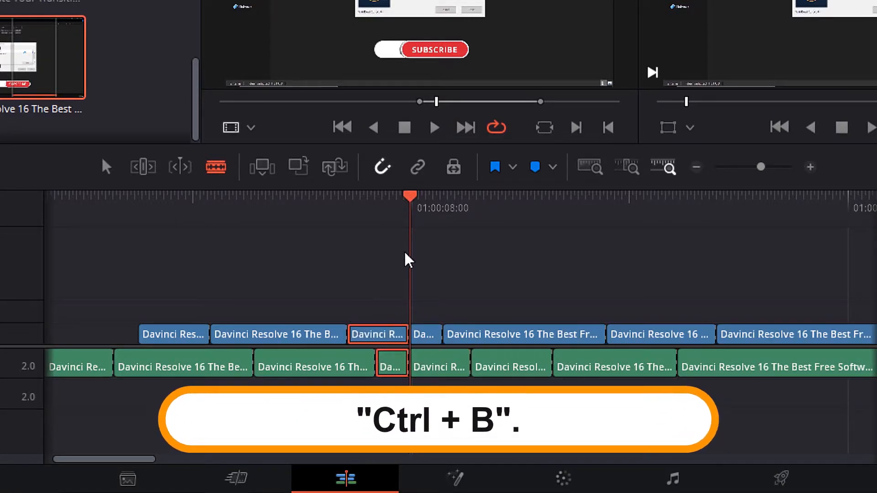
Move the playhead to the V1 cut after 01:00:10:00, and cut the long V1 and A1 segments near 01:00:14:44.
drag(411, 196, 505, 196)
key(Down)
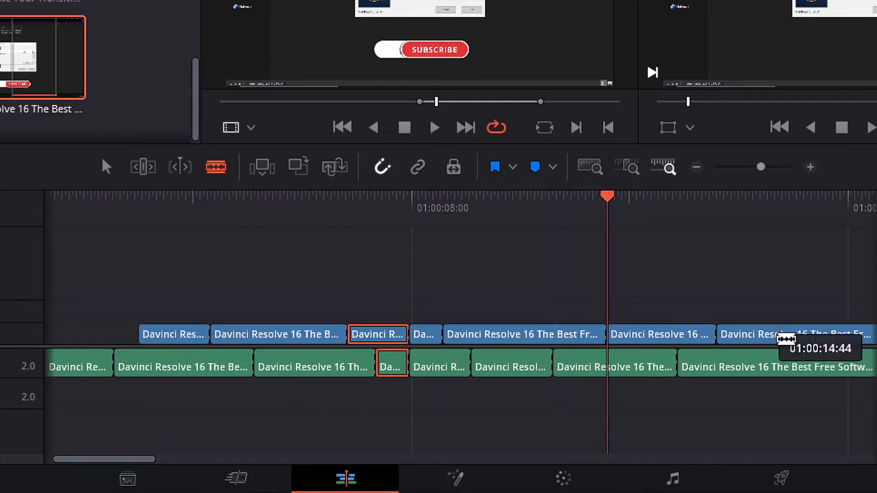
click(777, 366)
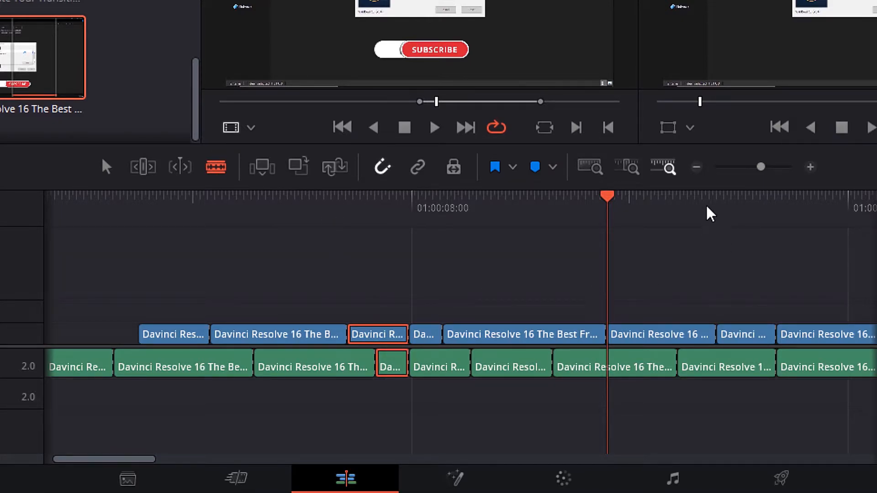
Move the two V1 segments between about 01:00:08:00 and the playhead up to V2, shifting the longer one slightly later.
click(699, 169)
click(699, 169)
drag(739, 172, 758, 173)
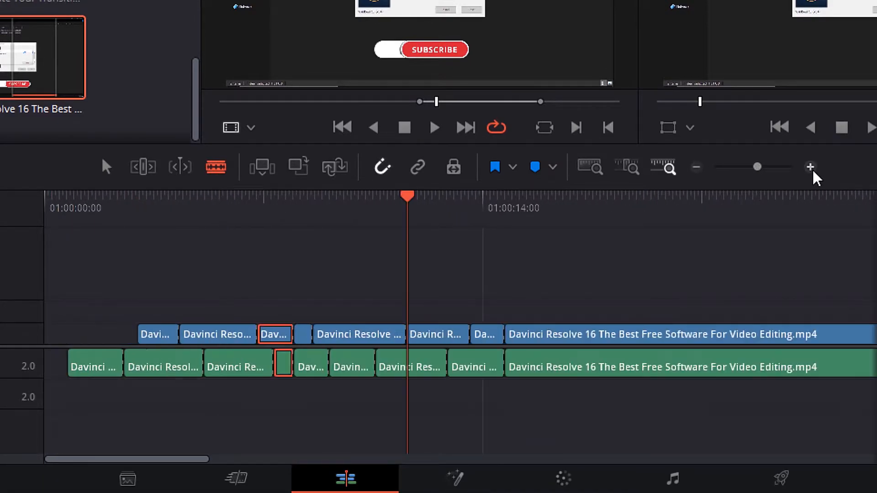
click(698, 168)
click(810, 168)
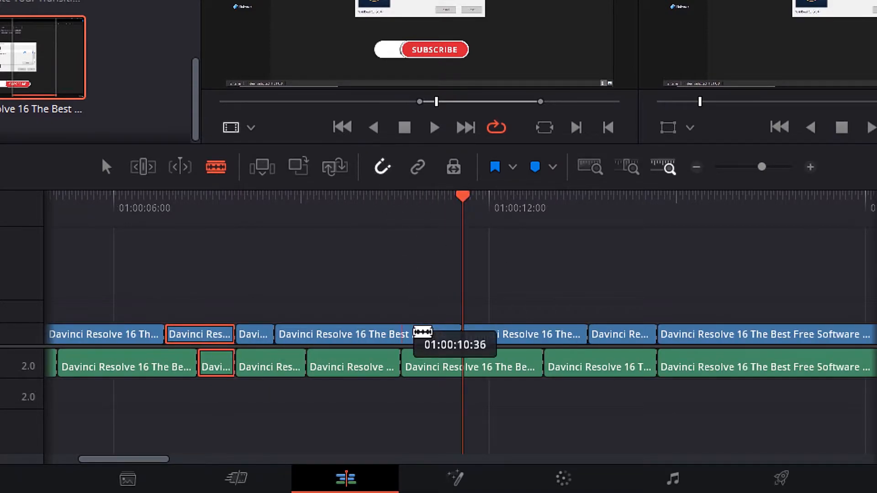
key(a)
drag(410, 327, 448, 313)
mouse_move(253, 334)
mouse_down()
mouse_move(303, 289)
mouse_move(352, 295)
mouse_move(297, 292)
mouse_move(332, 296)
mouse_move(281, 311)
mouse_move(284, 339)
mouse_move(403, 338)
mouse_move(300, 343)
mouse_move(275, 328)
mouse_move(402, 321)
mouse_move(259, 325)
mouse_up()
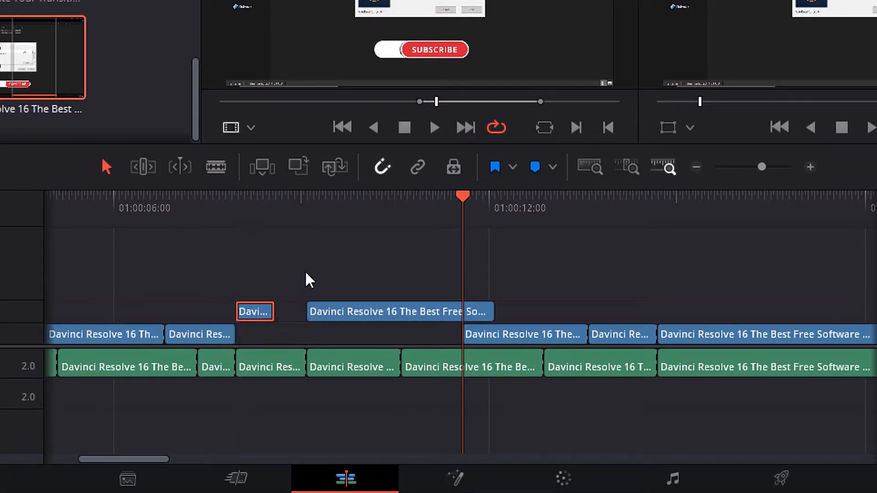
Select every video and audio segment on the timeline and delete them all.
click(696, 168)
drag(55, 286, 603, 387)
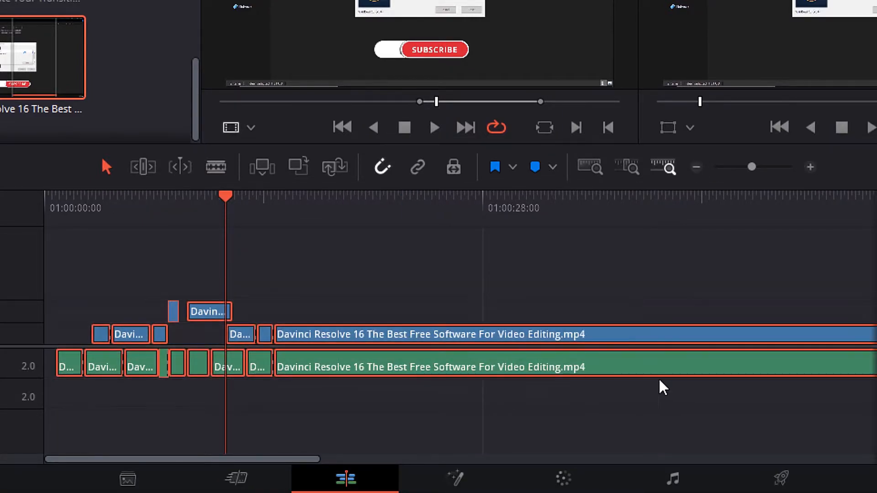
key(Delete)
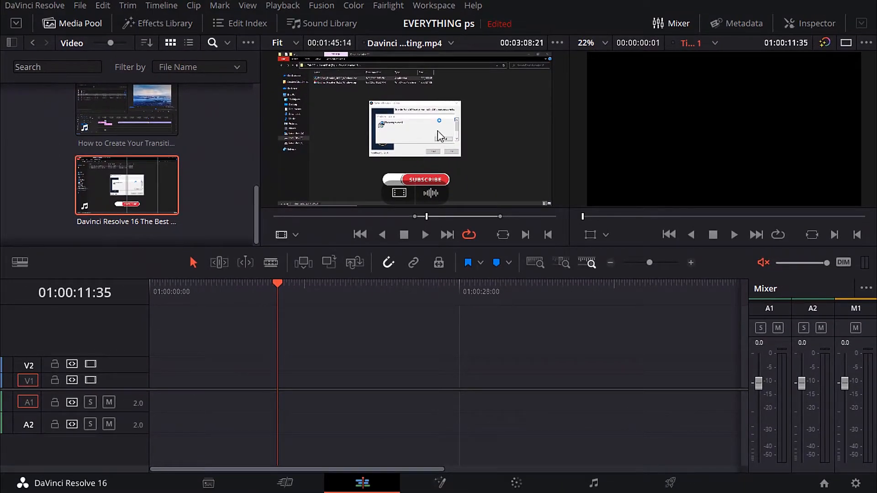
Place the marked source range on V1 and A1, and cut its video and audio at 01:00:38:28.
drag(438, 133, 287, 385)
drag(277, 284, 575, 324)
click(271, 263)
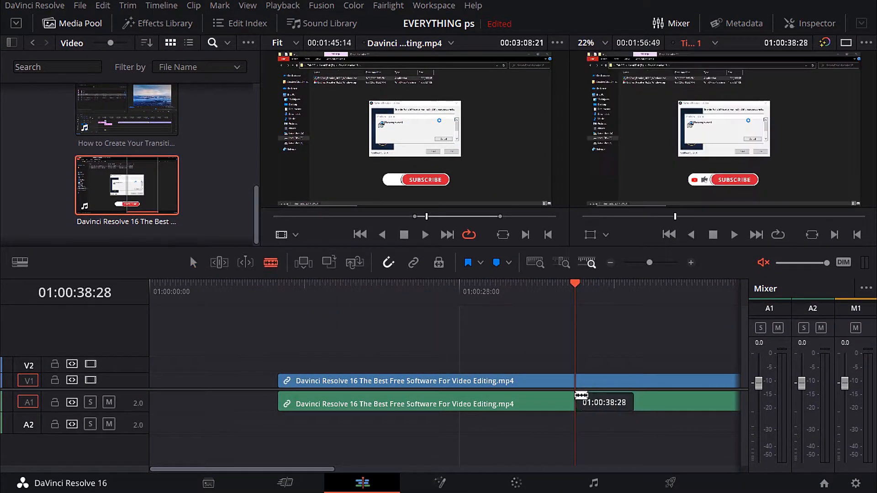
click(578, 394)
key(a)
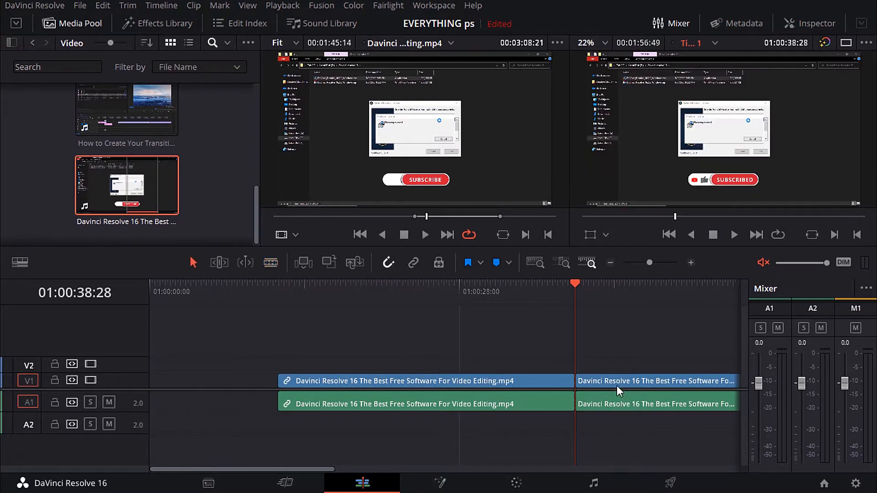
Move the A1 audio segment later than its V1 video, and turn on Position Lock for the timeline.
drag(392, 405, 549, 405)
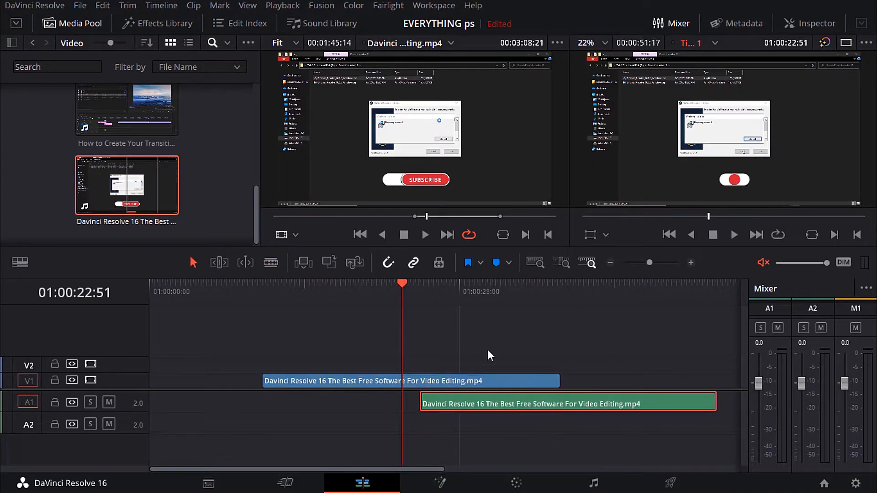
click(439, 263)
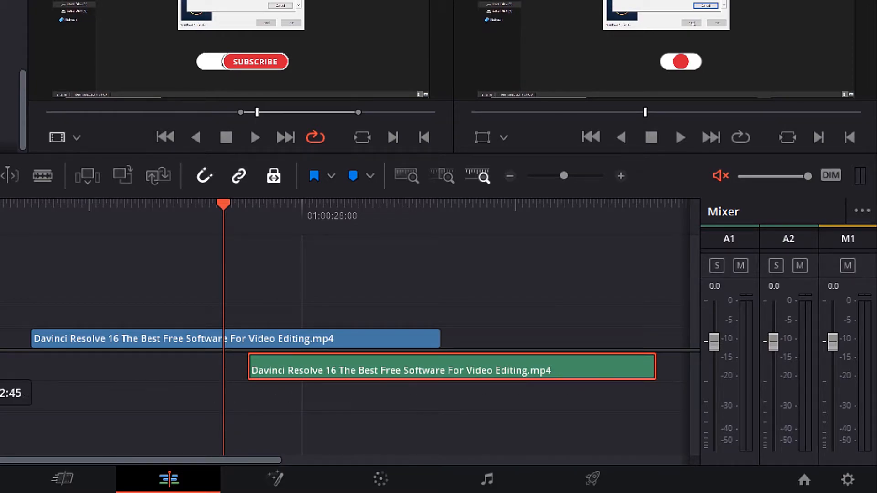
Move the separated V1 video and A1 audio segments back into vertical alignment and select them both.
click(229, 343)
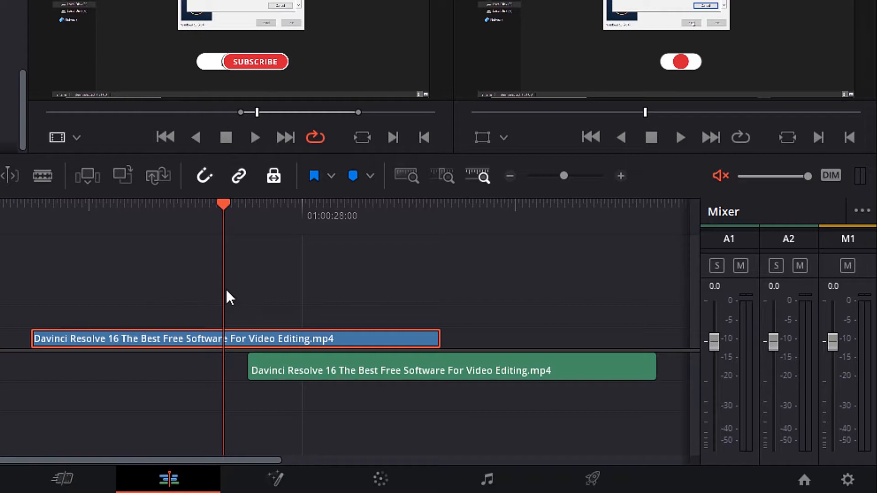
drag(290, 343, 495, 339)
drag(457, 374, 189, 408)
drag(268, 396, 270, 368)
drag(330, 340, 67, 345)
drag(147, 289, 155, 399)
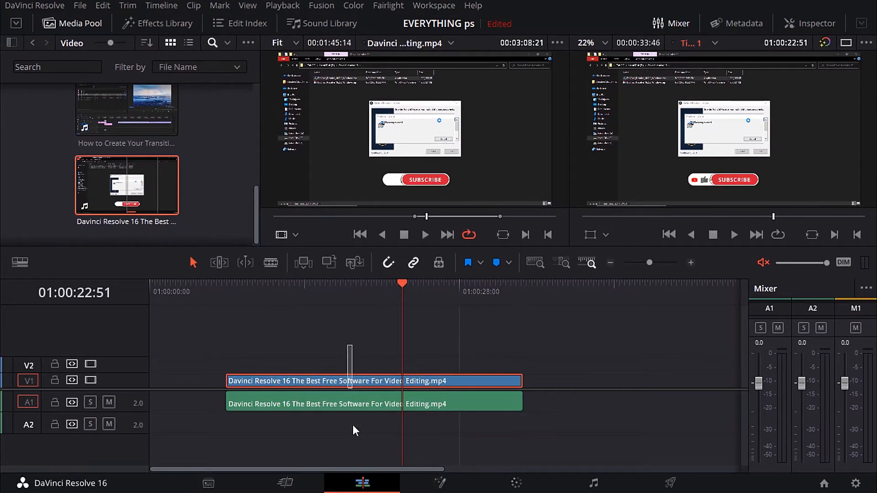
drag(353, 430, 354, 427)
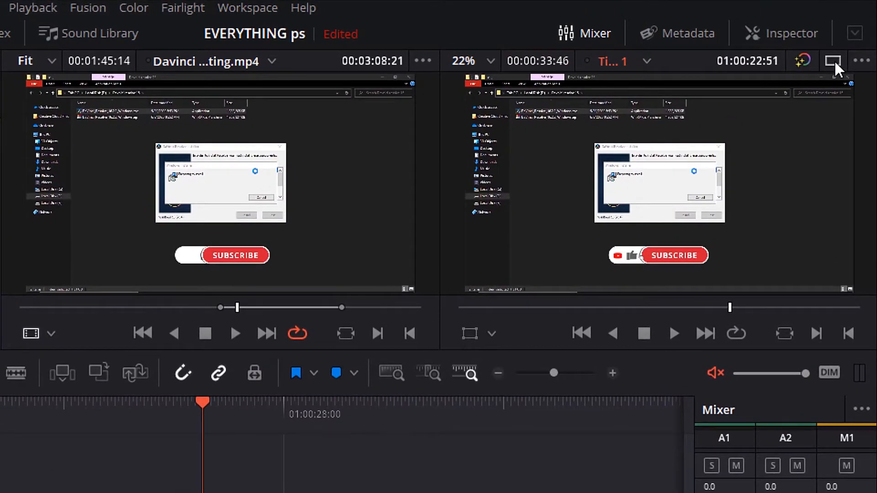
Switch from dual viewers to a single timeline viewer, checking its zoom options and toggling between the two layouts.
click(846, 43)
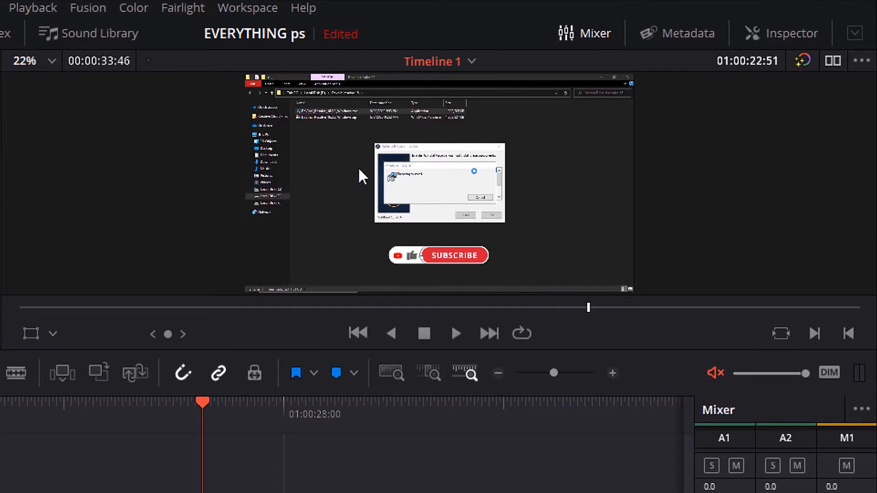
click(46, 62)
click(39, 80)
click(835, 60)
click(835, 59)
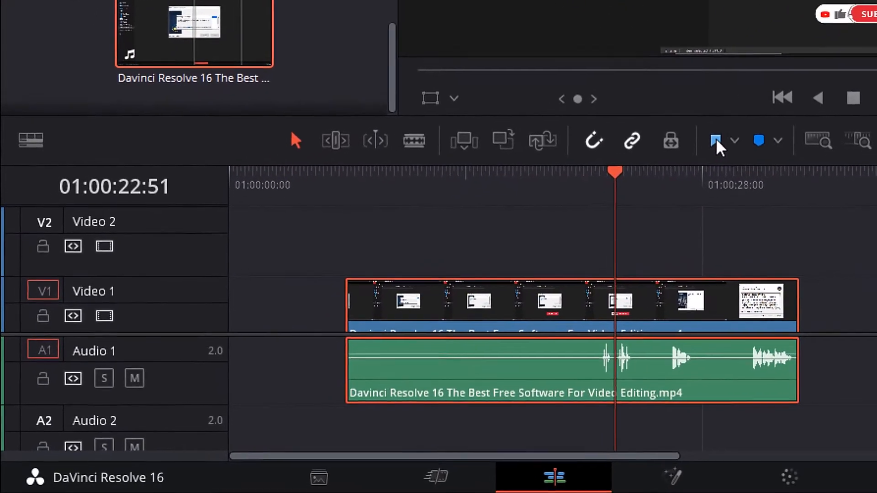
Flag the selected V1 and A1 clips, giving the flag a red color and the note "EVERYTHING ps".
click(717, 142)
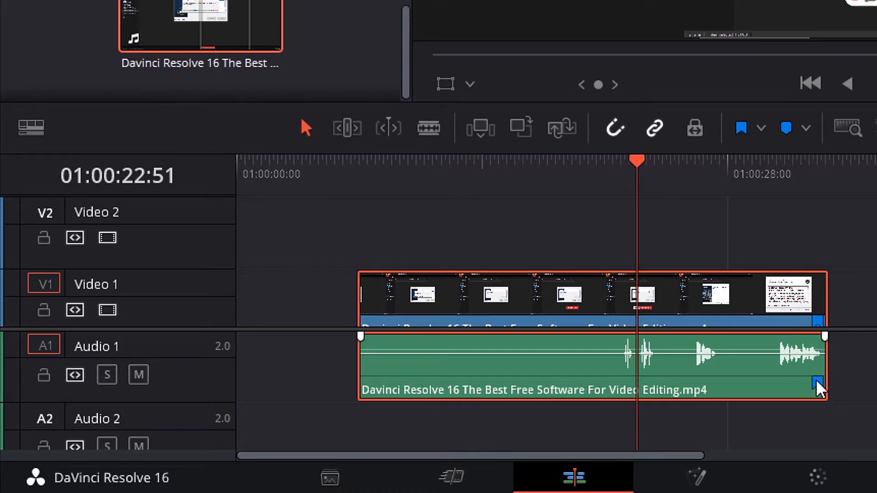
double_click(818, 322)
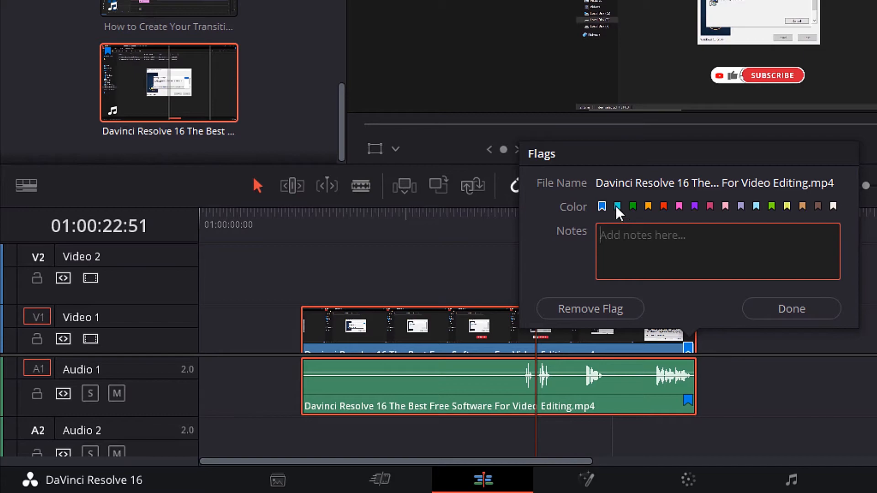
click(616, 206)
click(633, 206)
click(664, 205)
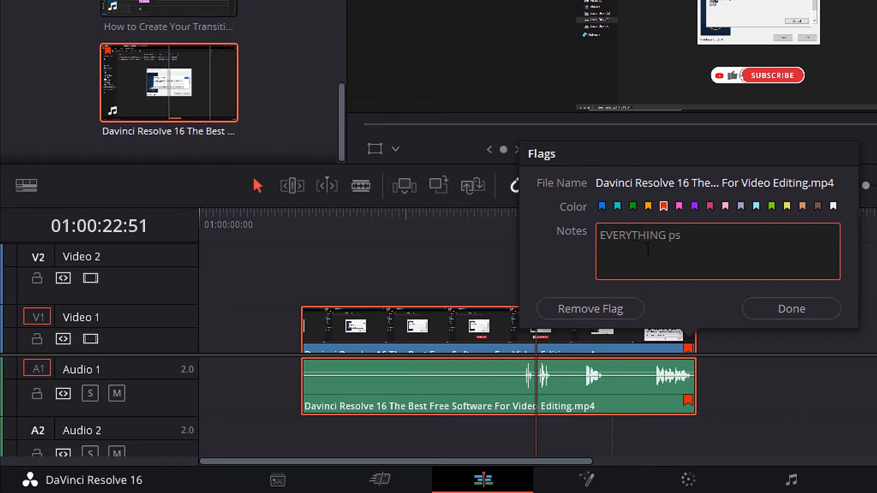
click(831, 312)
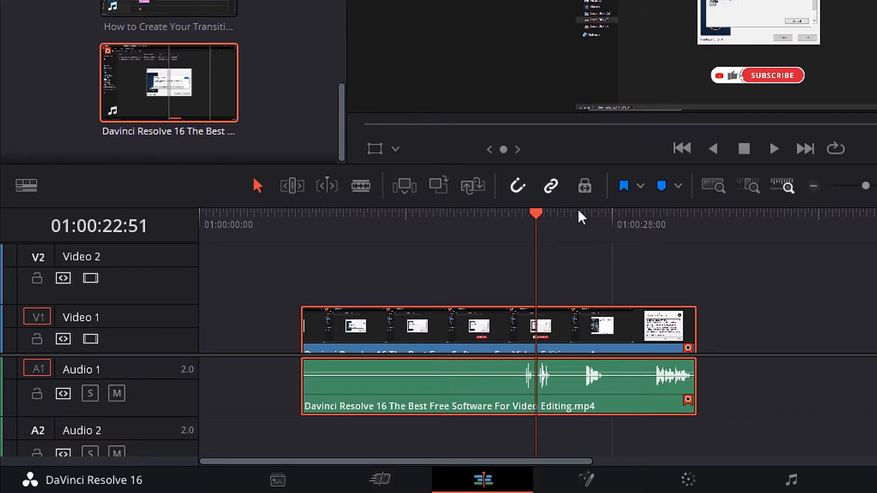
Add a marker to the selected clips at 01:00:22:51 and a timeline marker at 01:00:04:14.
click(664, 190)
mouse_move(536, 338)
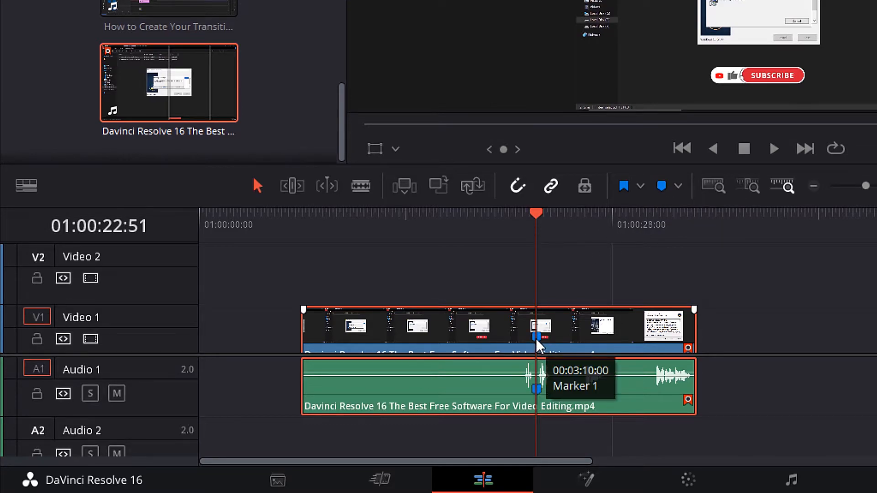
drag(562, 215, 264, 231)
click(664, 185)
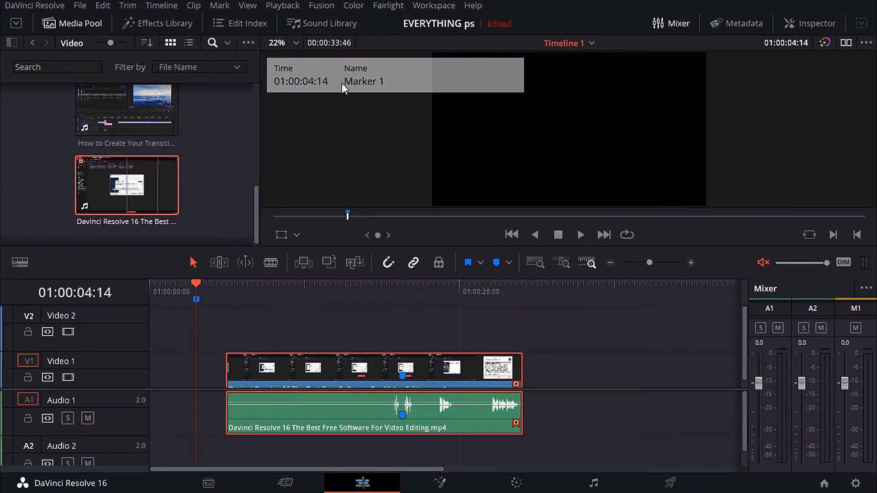
Rename the V1 clip's marker as Cut, with the note "hi" and the color blue.
click(403, 375)
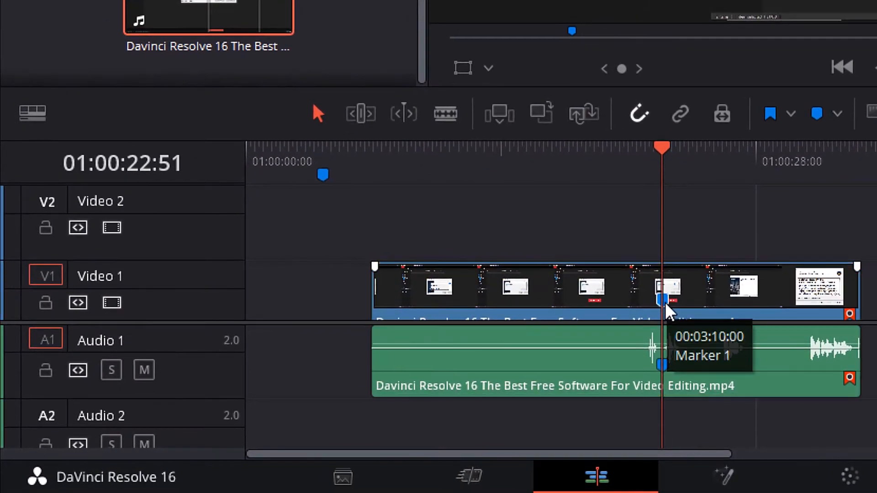
double_click(662, 299)
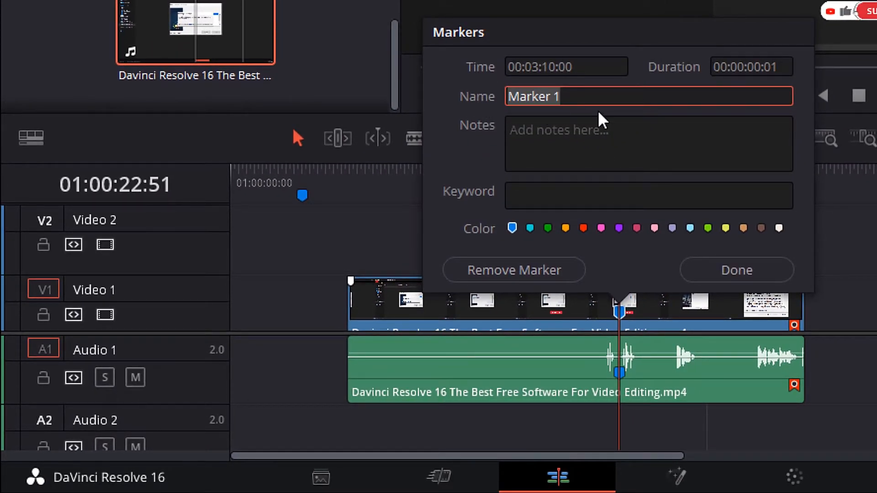
text(Cut)
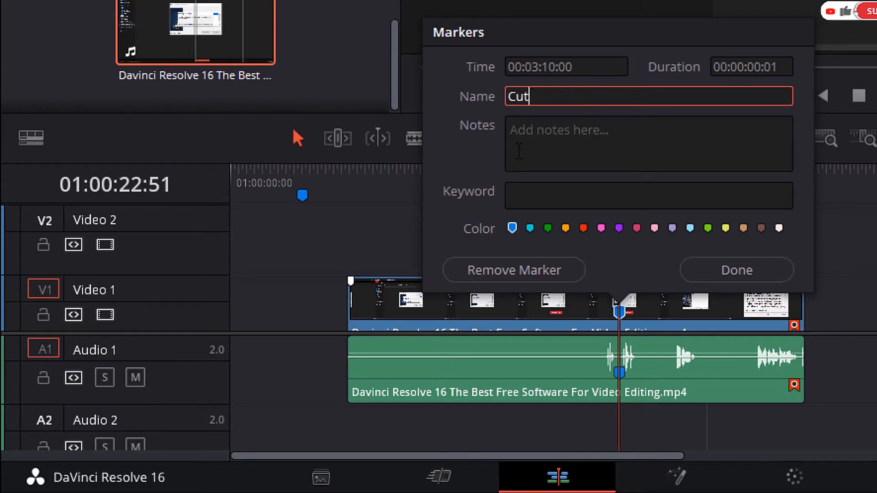
click(551, 131)
text(hi)
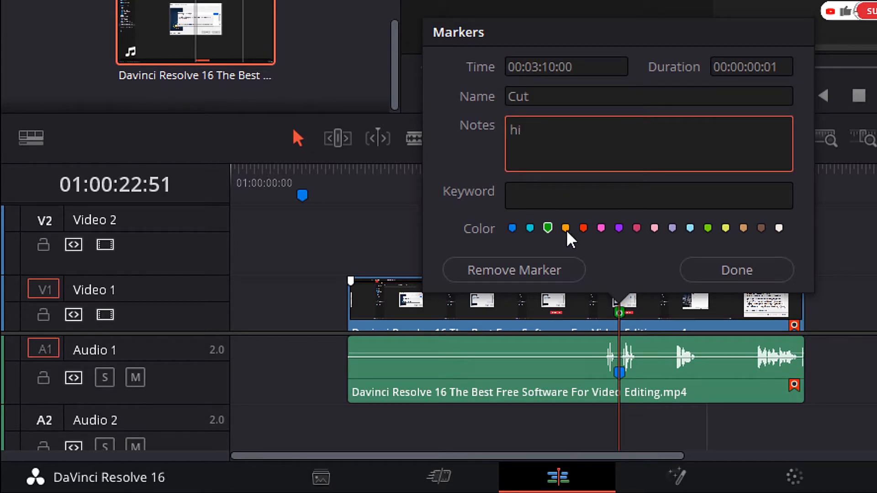
click(743, 228)
click(511, 229)
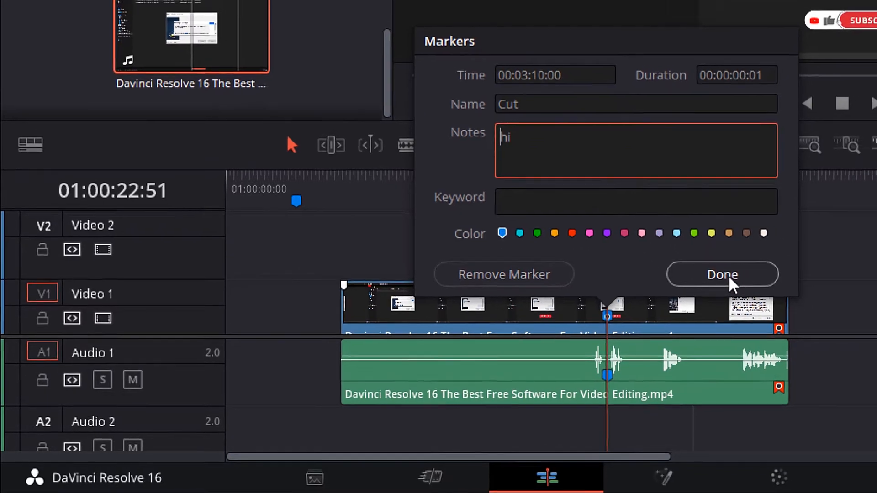
click(735, 277)
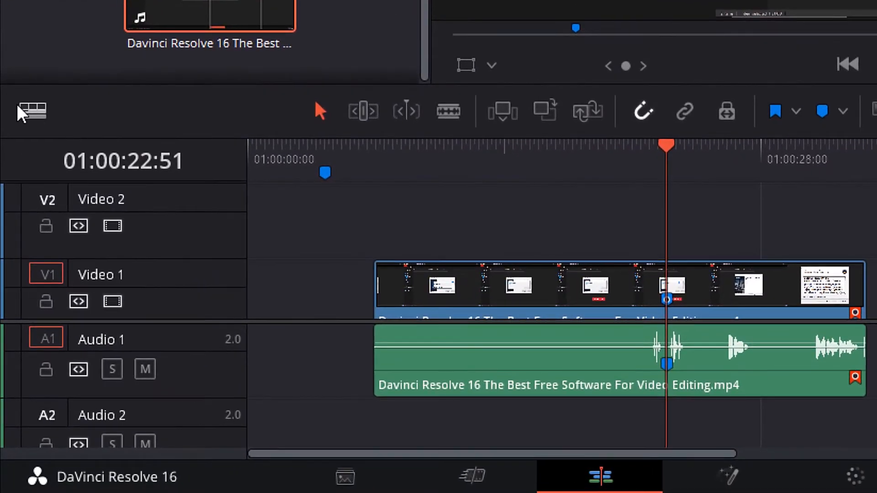
Turn on stacked timelines in the timeline view options and add a second timeline tab.
click(30, 112)
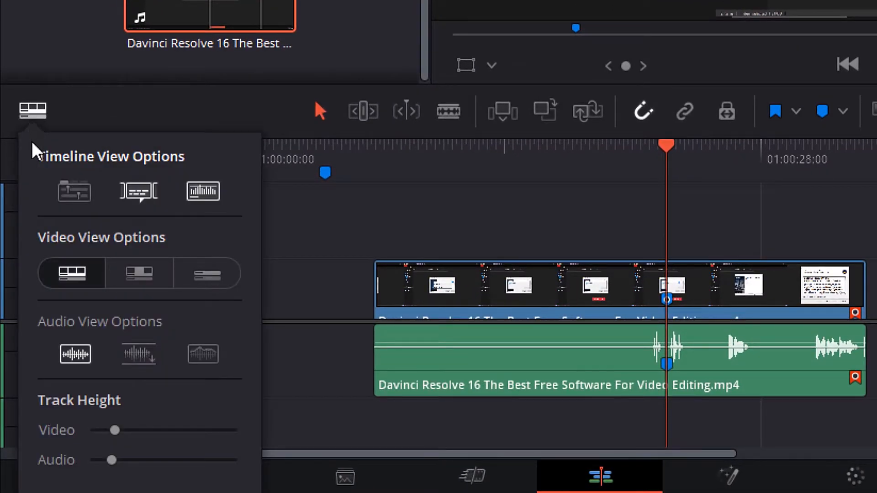
click(75, 191)
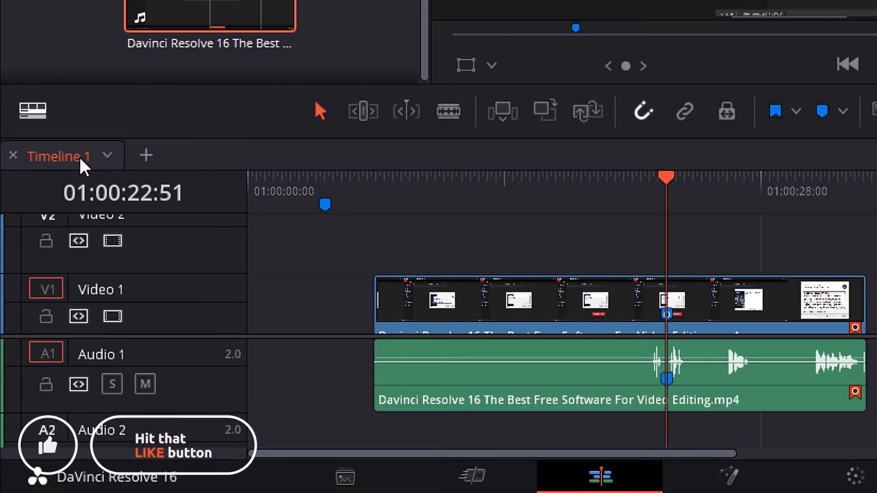
click(147, 155)
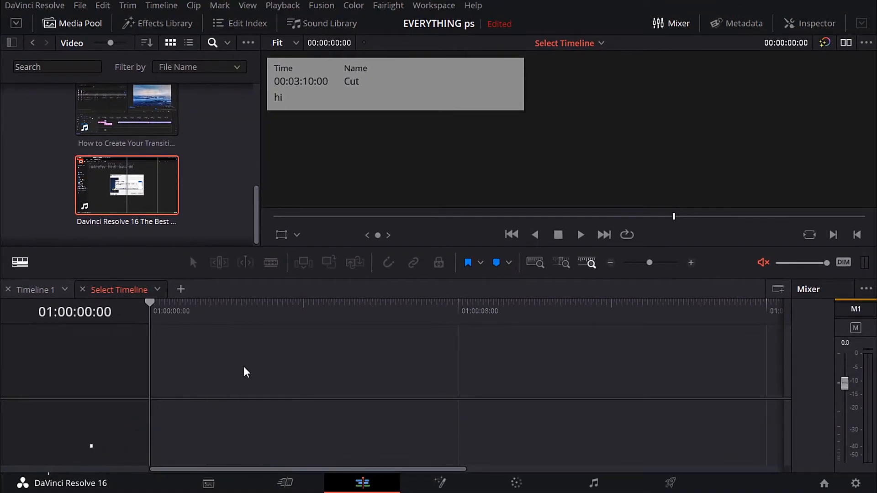
Create Timeline 2 from the "How to Create Your Transitional Effect" clip, then scrub through it and return to Timeline 1.
drag(155, 130, 321, 392)
drag(148, 303, 503, 350)
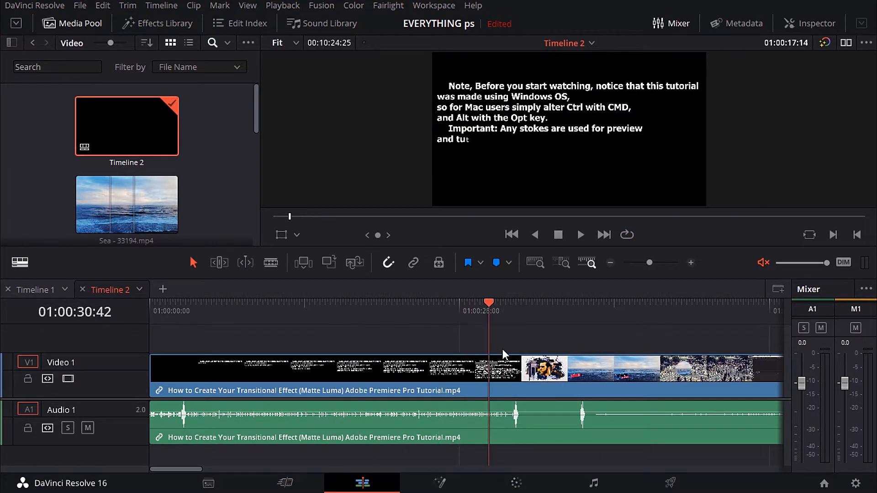
click(614, 262)
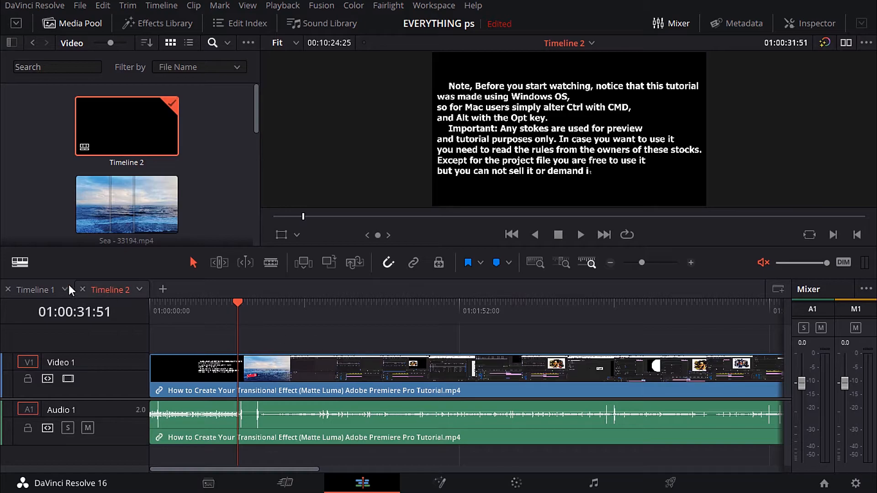
click(43, 288)
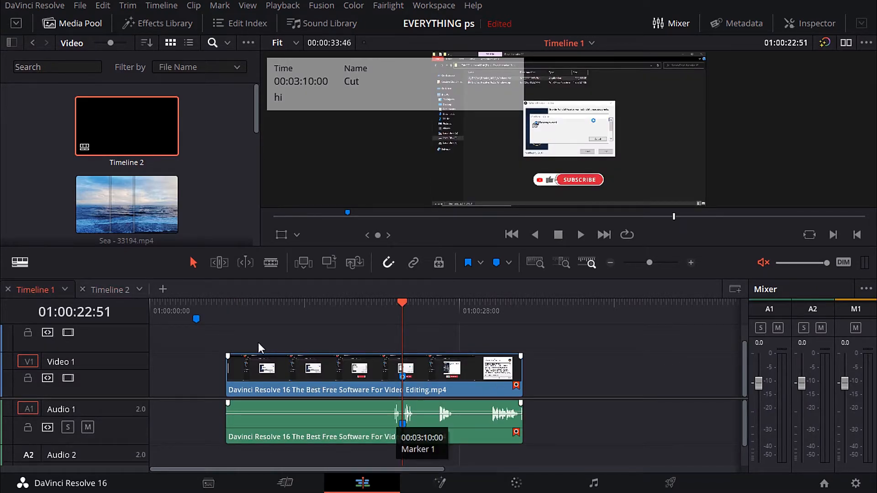
Toggle the Audio Waveforms display off and back on in the timeline view options.
click(20, 262)
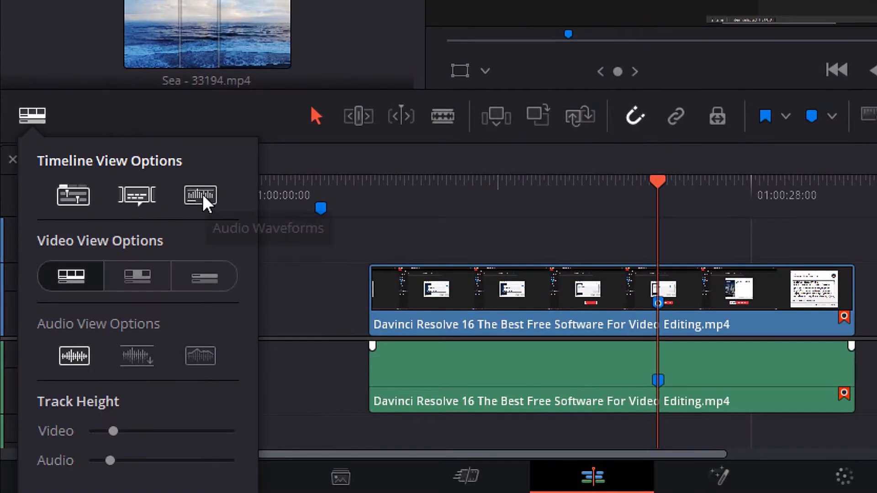
click(201, 194)
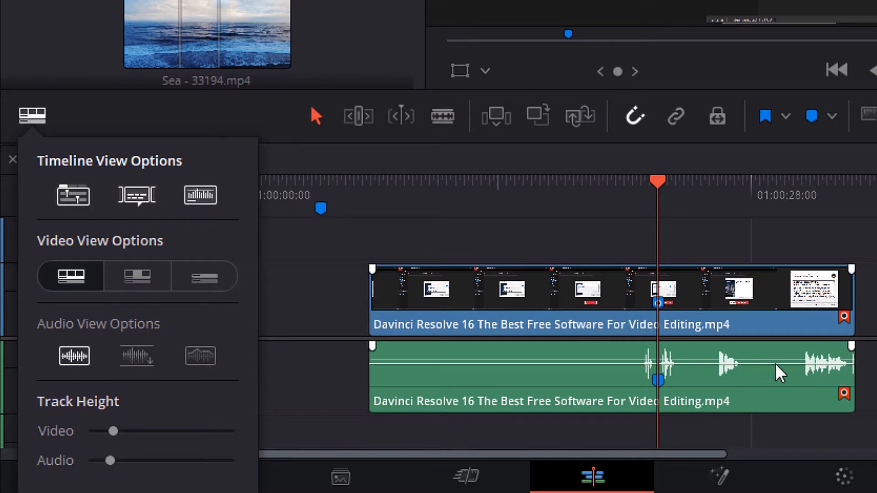
click(202, 195)
click(202, 195)
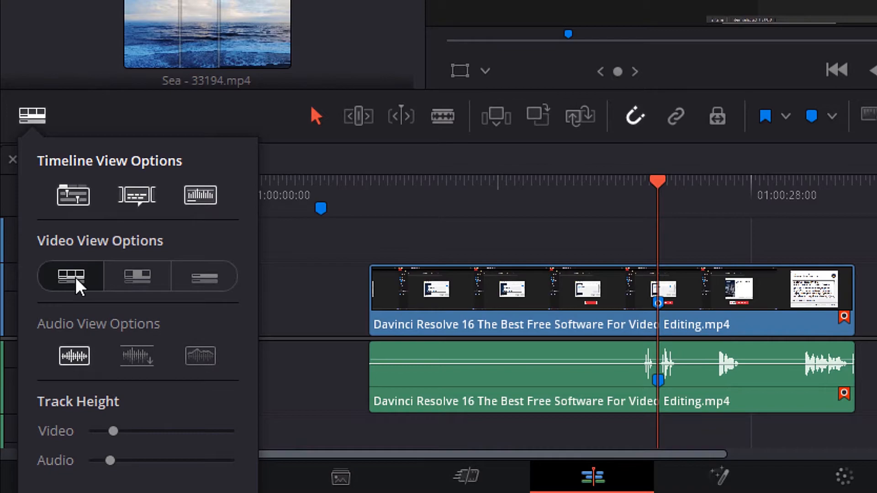
Try the thumbnail and simple video views for the timeline clips, ending on the thumbnail view.
click(140, 277)
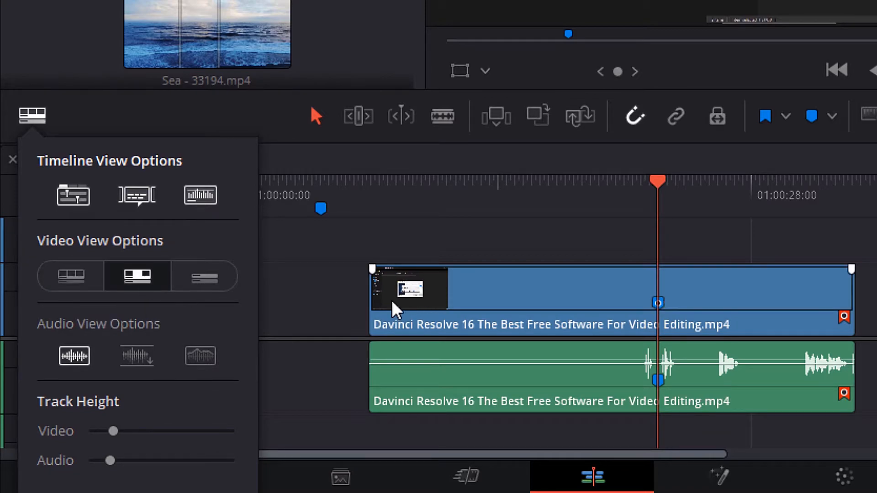
click(214, 281)
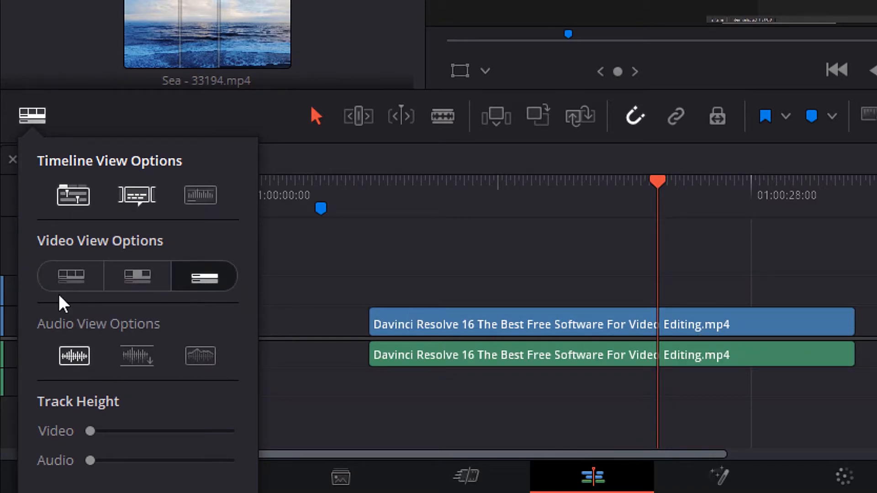
click(135, 280)
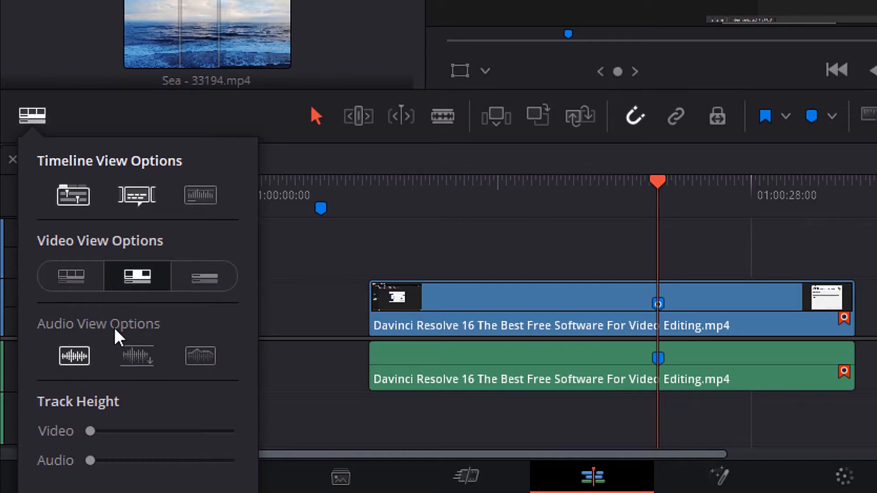
Turn the audio waveforms back on at full clip height and try the remaining audio view option.
click(206, 200)
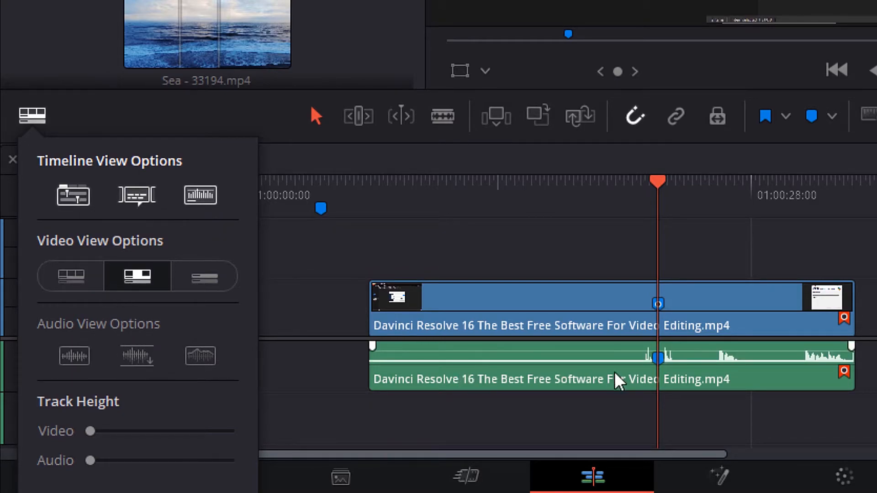
click(135, 356)
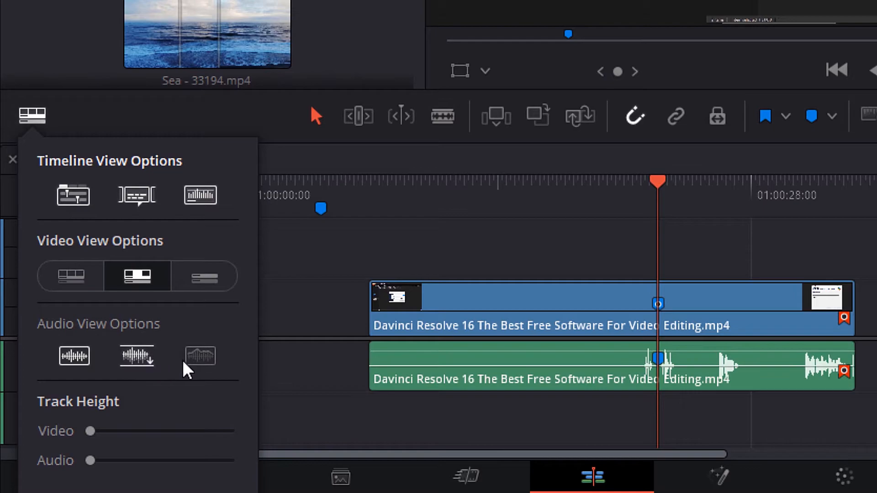
click(199, 361)
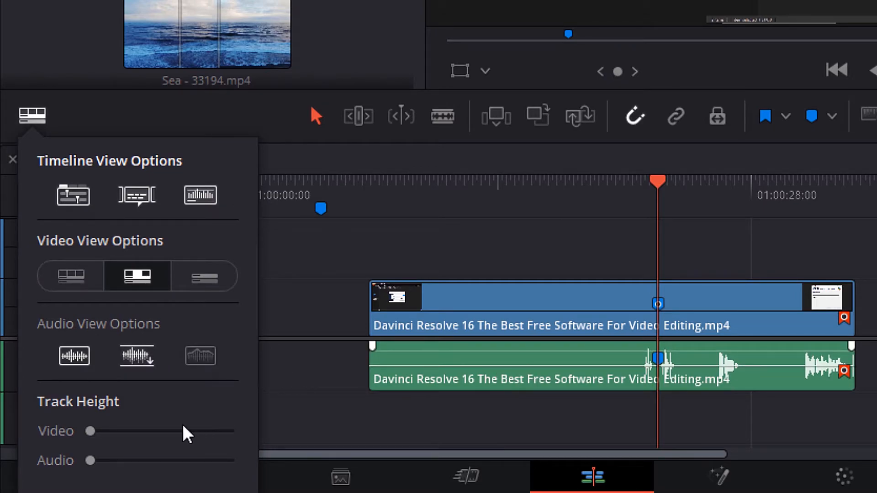
Try a larger video track height, then return the video and audio track heights to their minimum.
drag(90, 431, 276, 442)
drag(222, 442, 57, 439)
mouse_move(87, 465)
mouse_down()
mouse_move(259, 463)
mouse_move(87, 464)
mouse_up()
Preview the filmstrip view, switch the timeline clips to the simple view, and mute audio track A1.
click(77, 286)
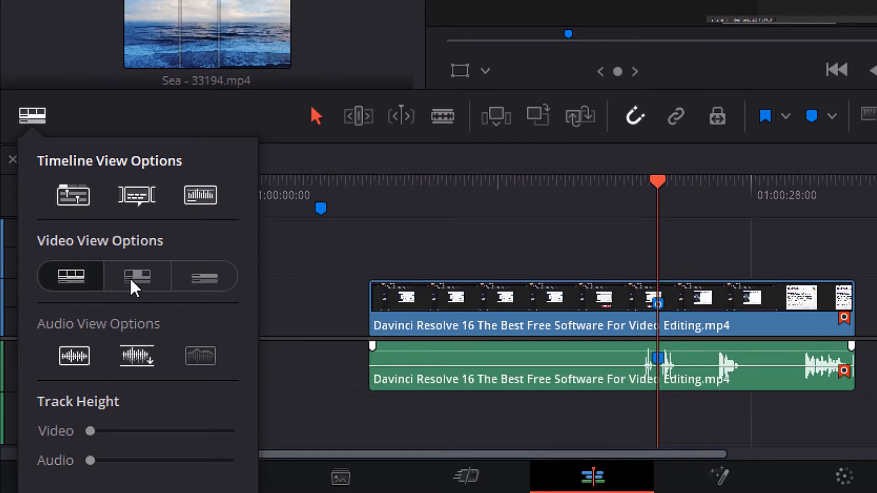
click(201, 282)
click(32, 116)
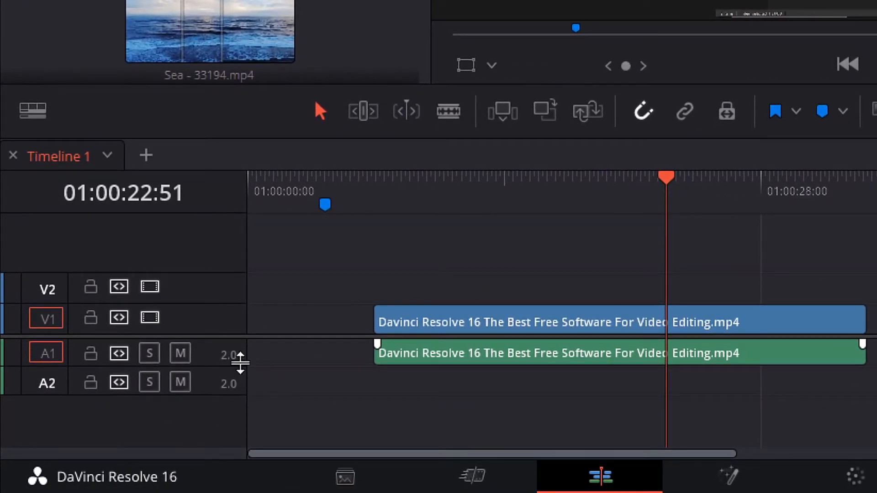
click(180, 357)
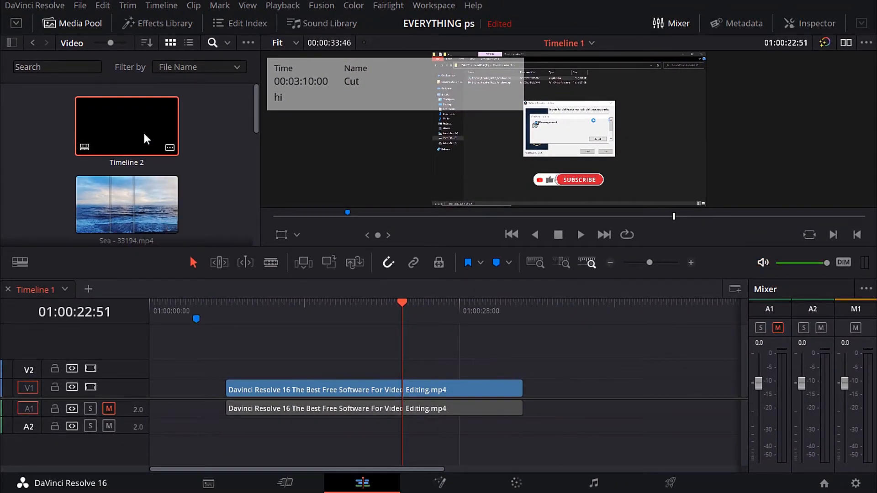
Add the How to Create Your Transitional Effect clip after the first clip on V1, and play the timeline while unmuting A1.
scroll(206, 141, down, 6)
drag(125, 128, 566, 397)
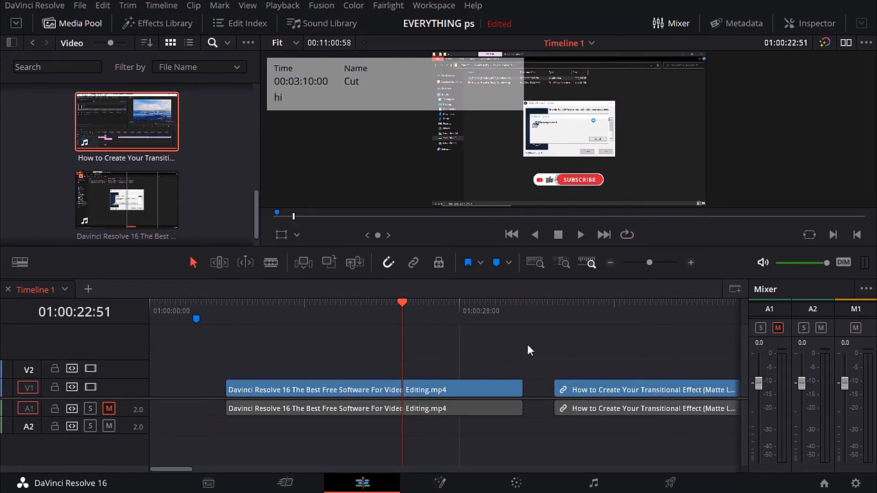
click(580, 234)
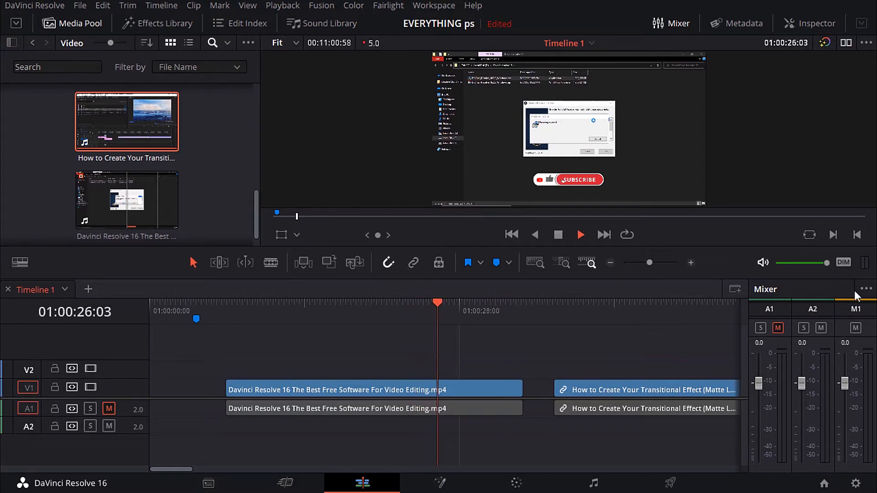
click(105, 410)
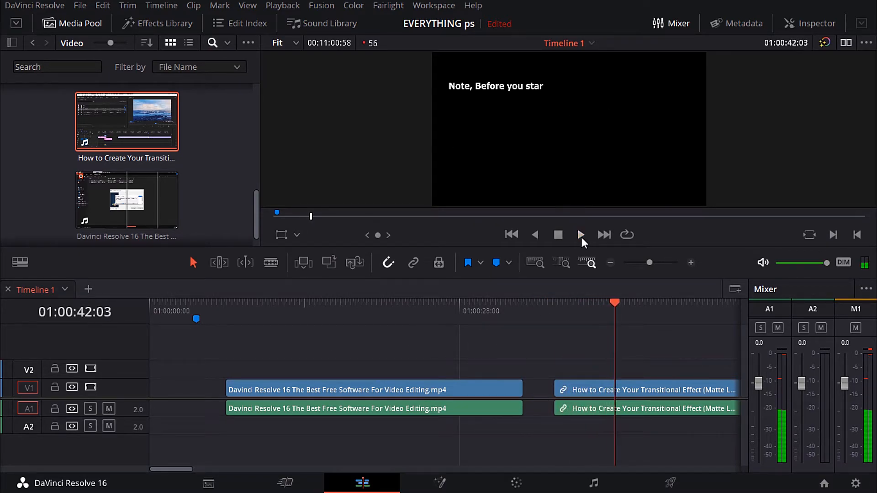
click(558, 235)
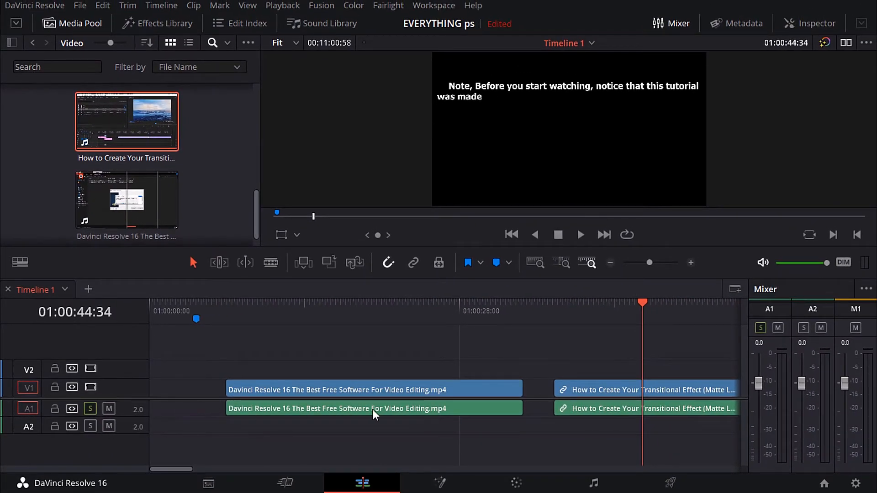
Move the first clip's audio to A2, start the second clip's A1 audio at 01:00:23:26, and play the overlap with A1 soloed.
mouse_move(373, 413)
mouse_down()
mouse_move(328, 429)
mouse_move(338, 440)
mouse_move(338, 430)
mouse_up()
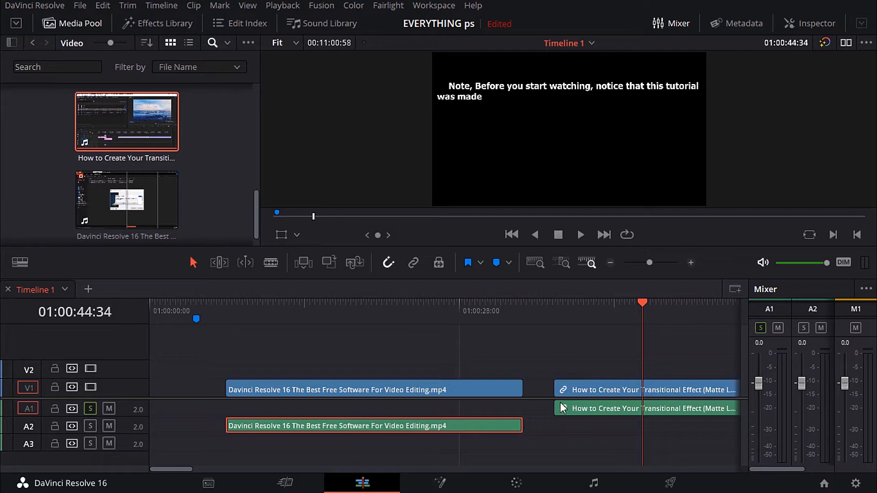
click(409, 300)
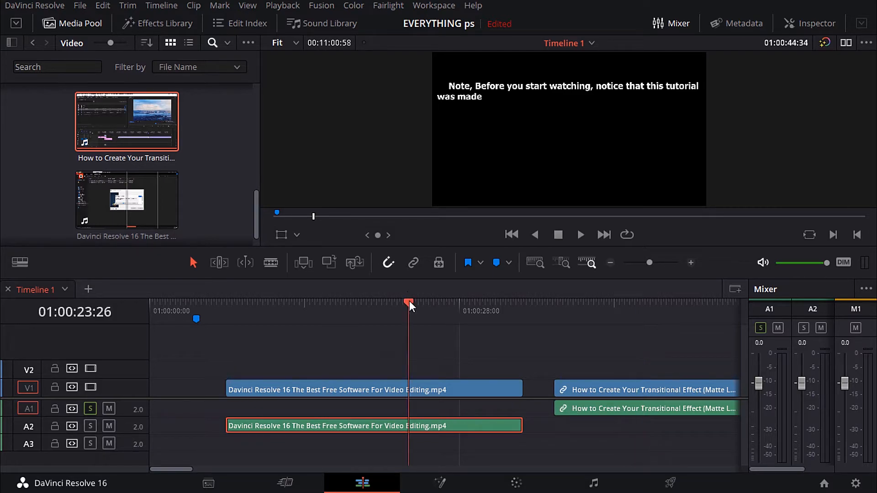
click(624, 392)
drag(624, 402, 476, 410)
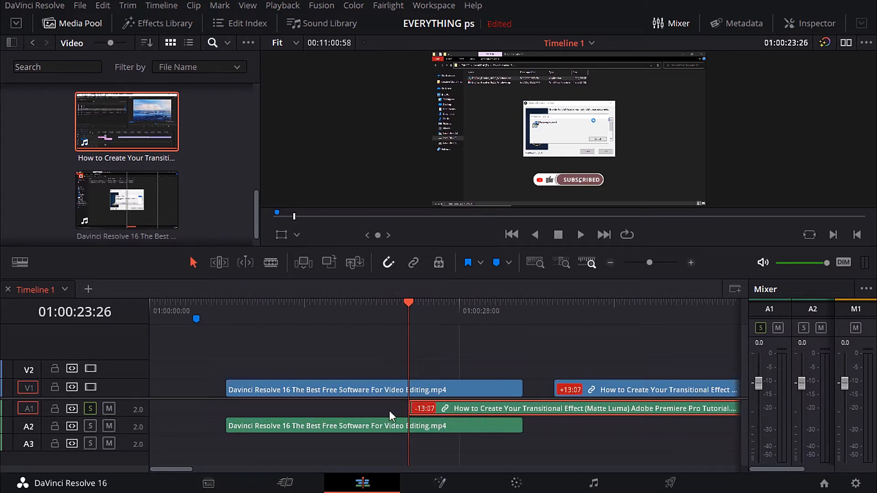
click(580, 237)
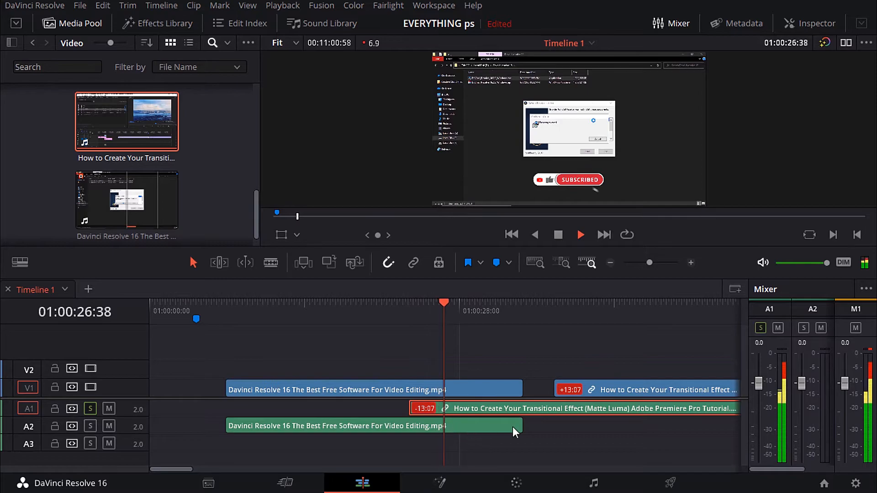
click(558, 236)
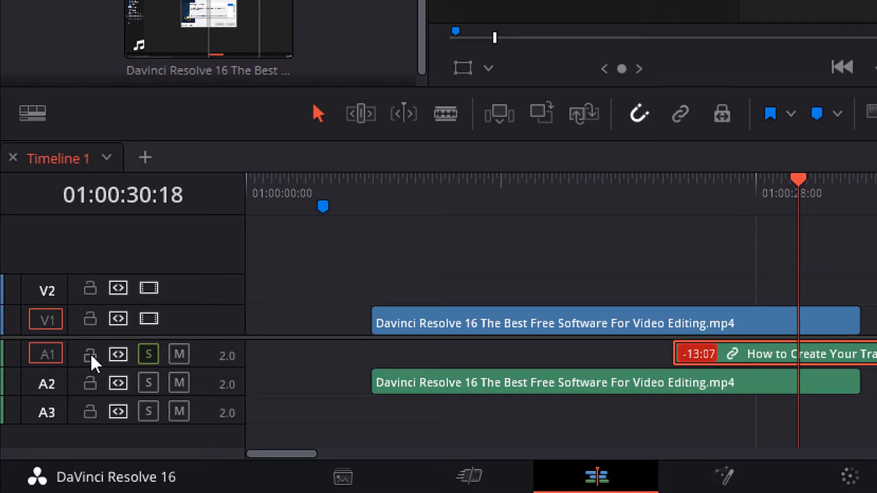
Move the audio clip on A2 earlier so it ends at the playhead while A1 is locked, and unlock A1.
click(90, 355)
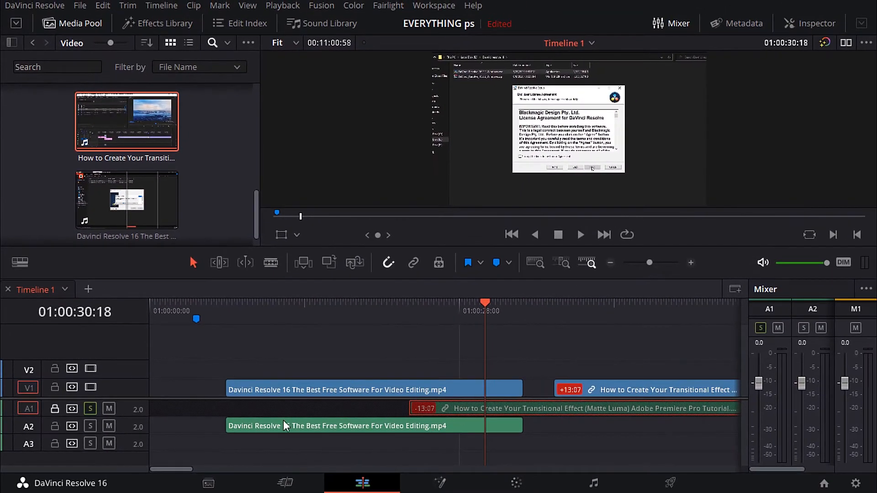
drag(483, 433, 444, 430)
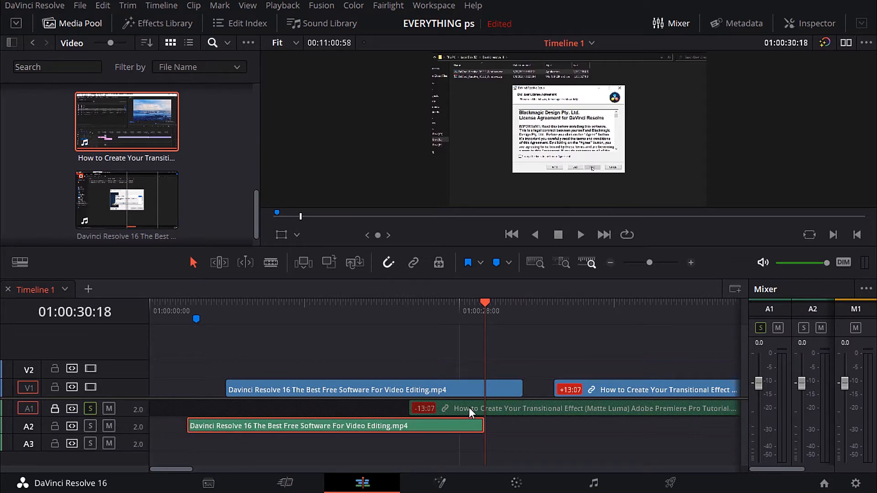
click(54, 407)
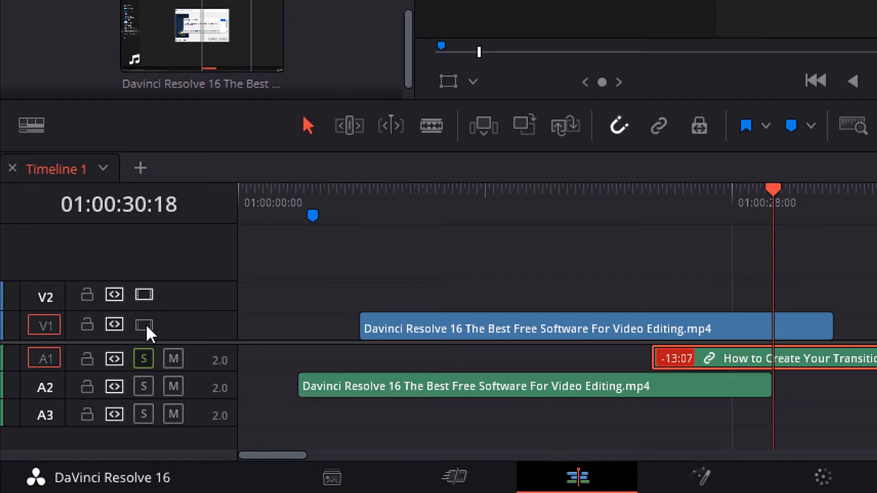
Disable and re-enable video track V1, and lock and unlock it.
click(144, 324)
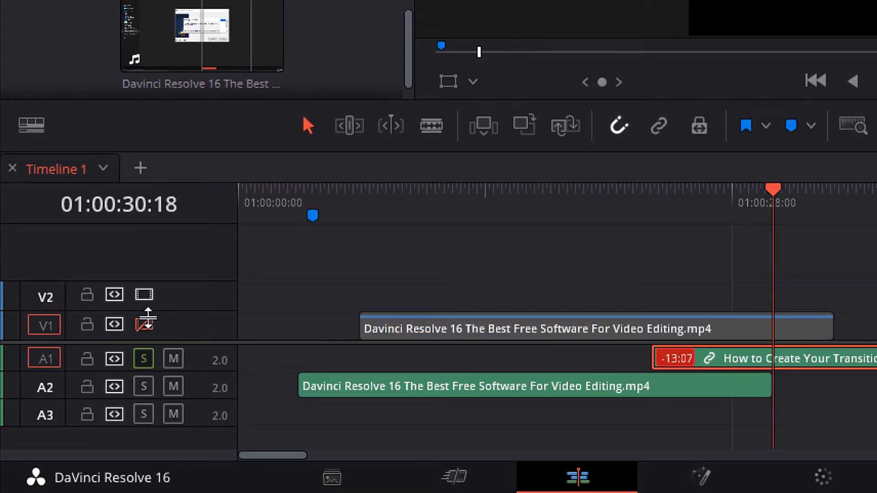
click(143, 326)
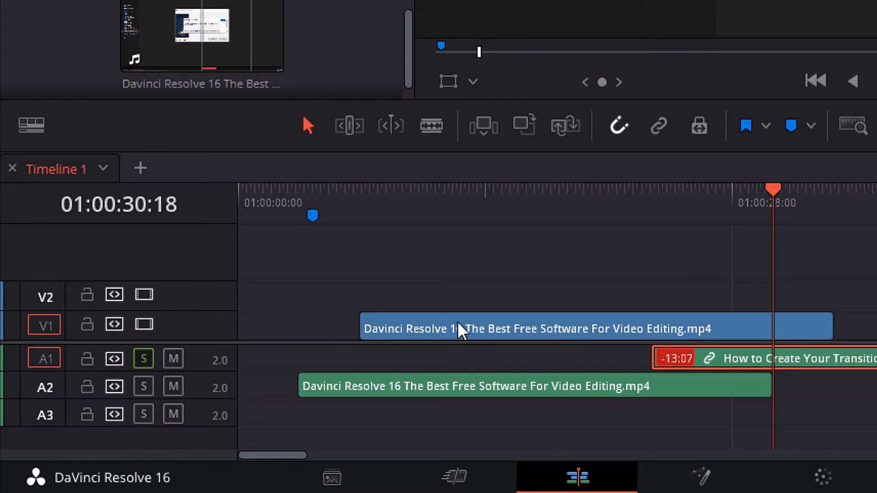
click(87, 324)
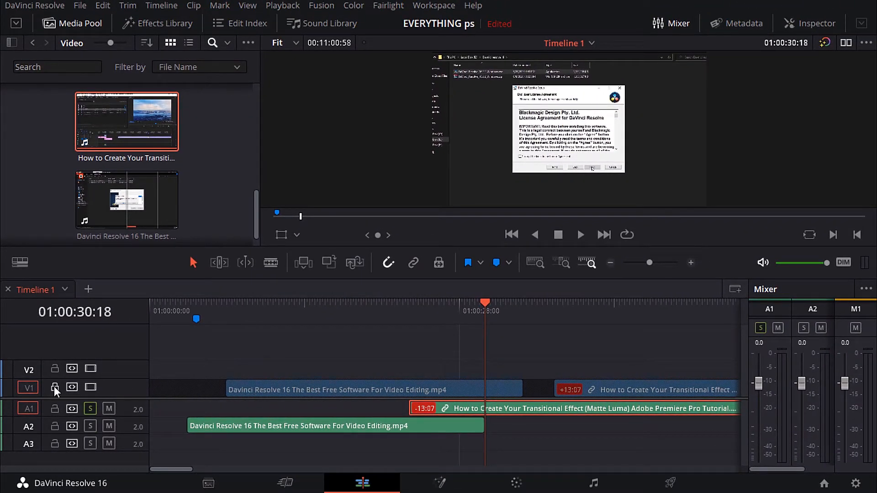
click(54, 387)
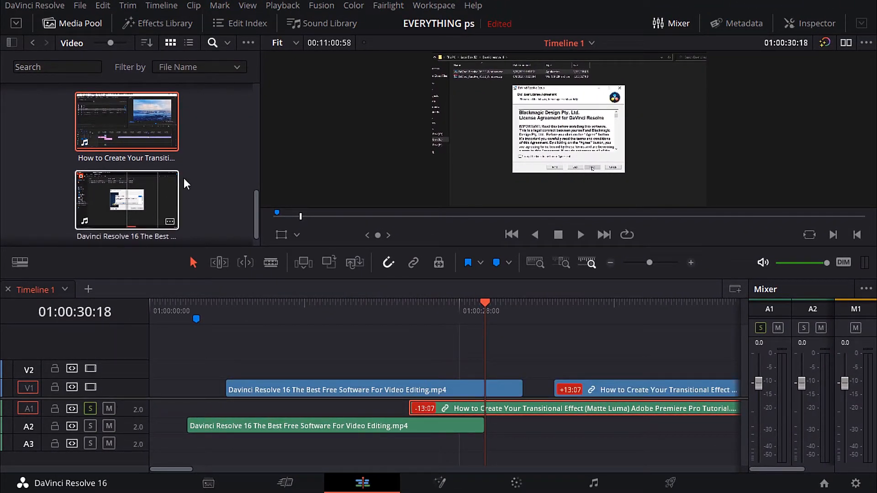
Stack the mixkit crowds clip on V2, Sea - 33194.mp4 on V3 and Timeline 2 on V4 above the existing clips.
scroll(183, 185, up, 5)
drag(173, 178, 276, 356)
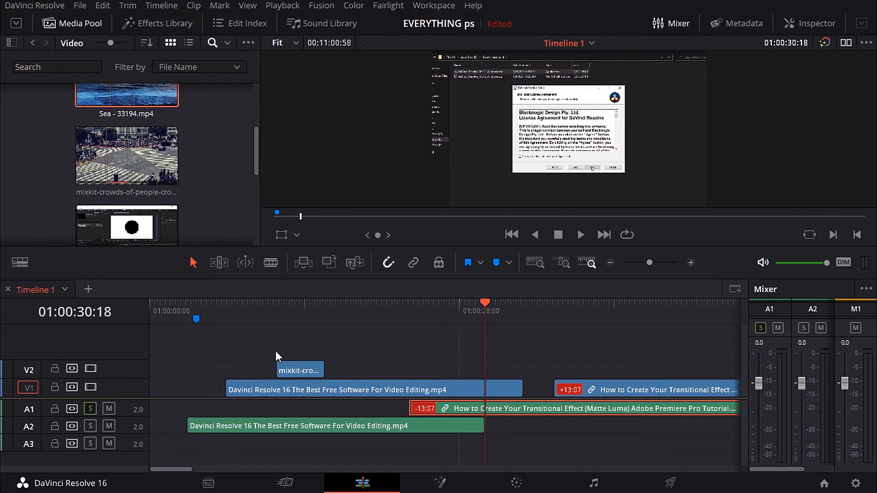
drag(127, 96, 323, 354)
scroll(221, 161, up, 2)
scroll(221, 161, up, 2)
drag(127, 127, 333, 333)
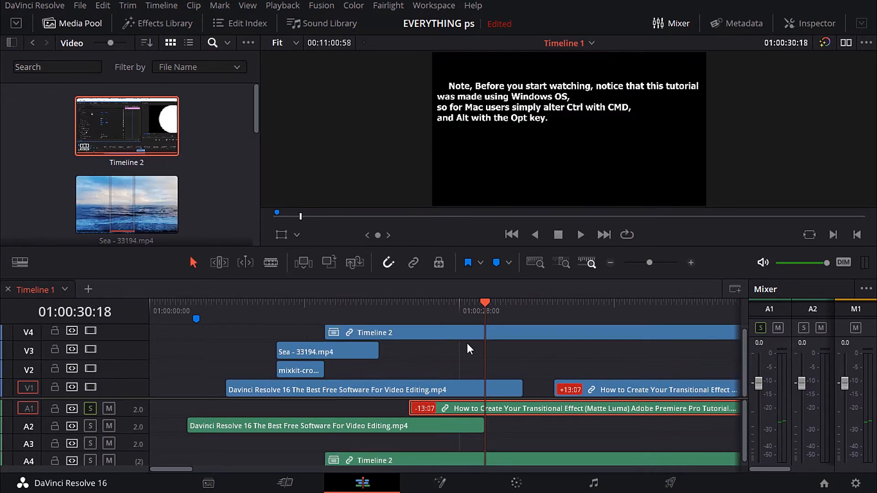
Delete the clips stacked on V2, V3 and V4 together with the Timeline 2 audio on A4.
drag(263, 322, 325, 322)
drag(254, 337, 424, 369)
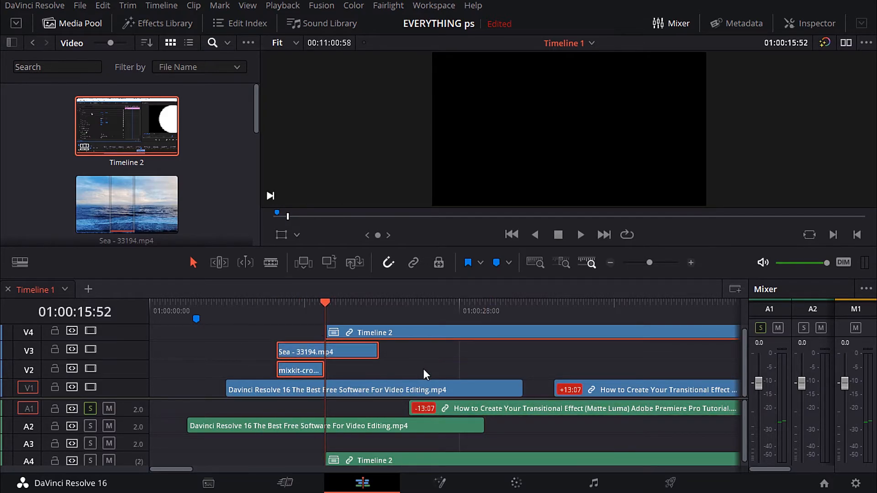
key(Delete)
drag(289, 444, 399, 457)
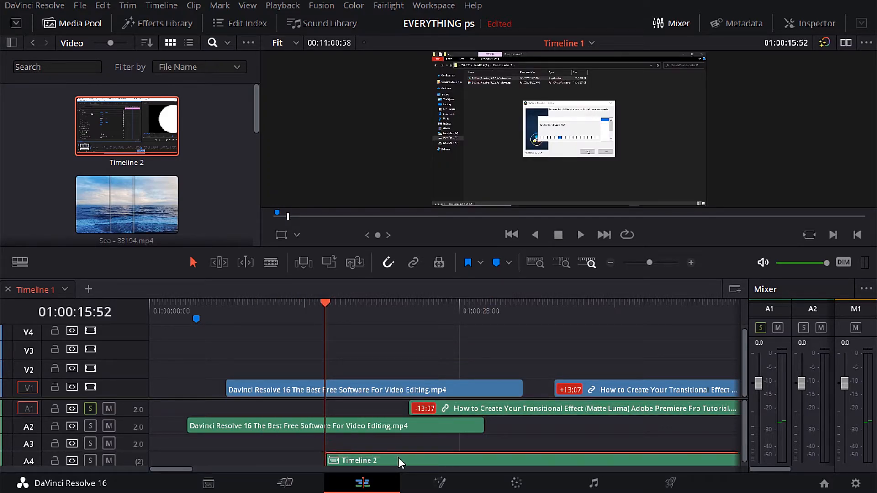
key(Delete)
Delete all empty tracks from the timeline and add one video track above V1.
right_click(113, 341)
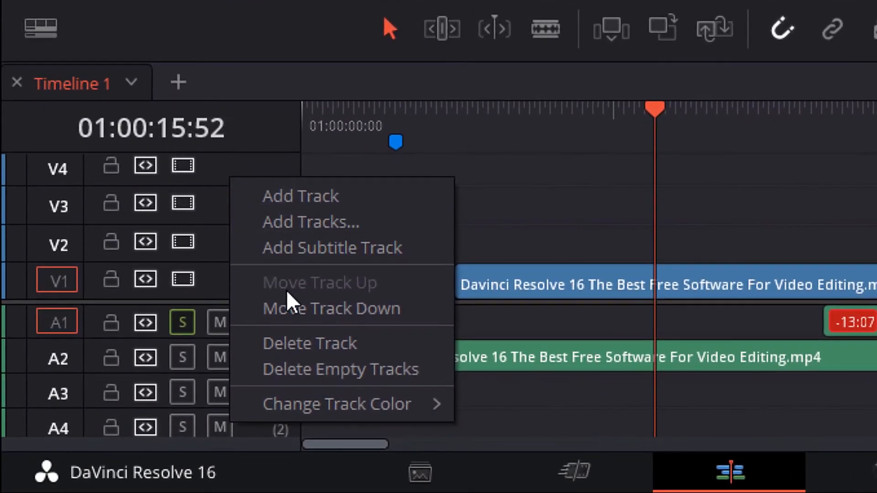
click(152, 432)
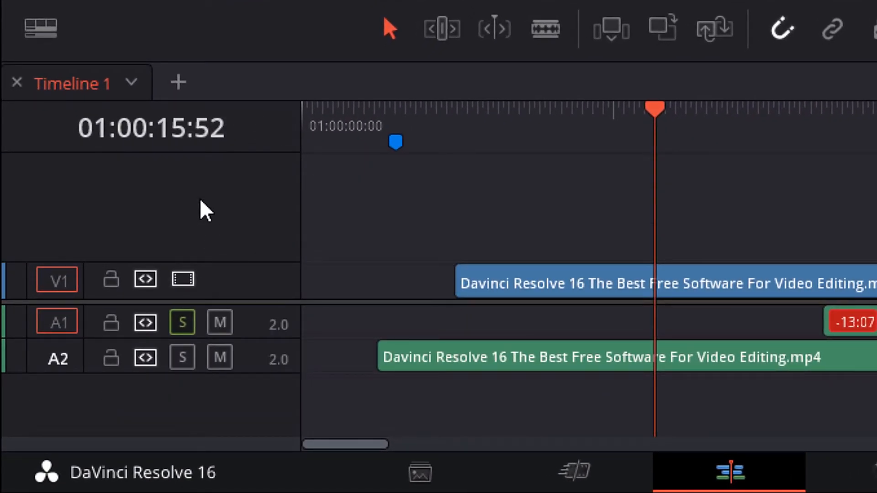
right_click(186, 198)
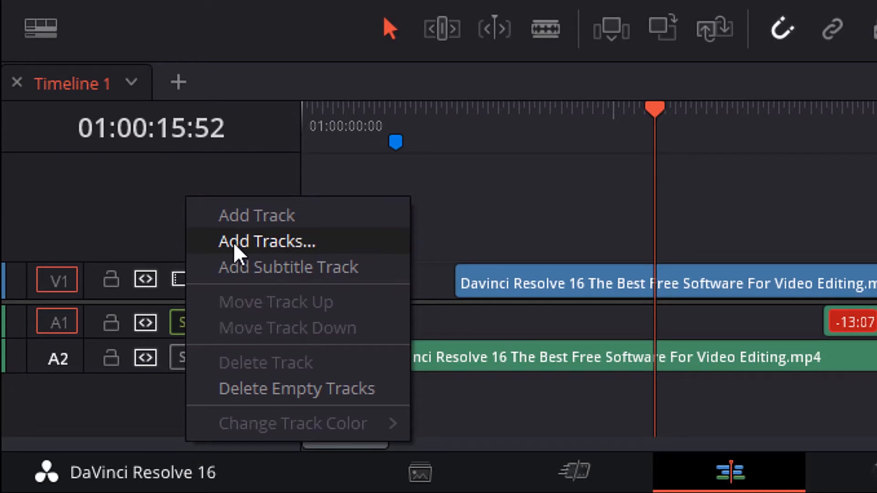
click(266, 224)
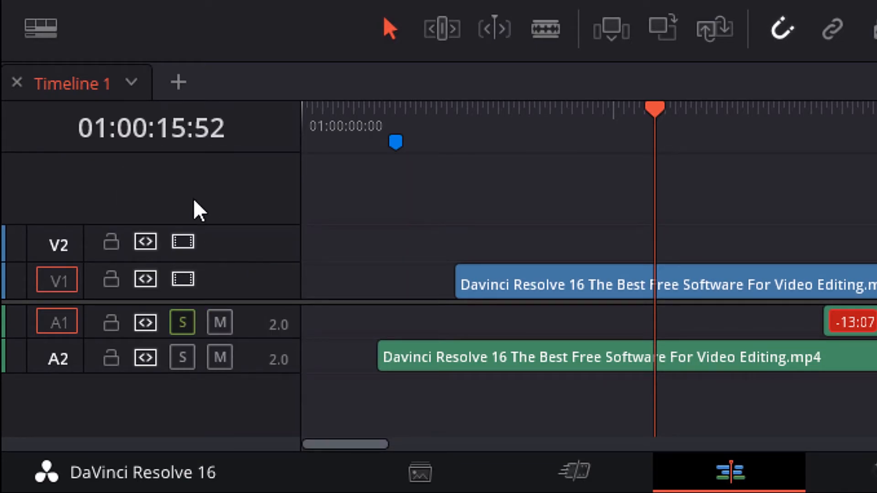
Examine the options for adding several video and audio tracks at once, without adding any.
right_click(186, 179)
click(272, 222)
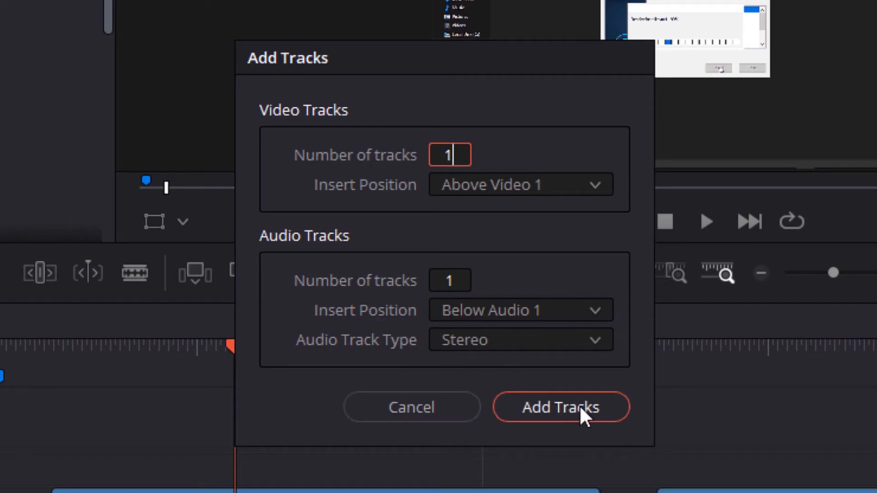
click(389, 410)
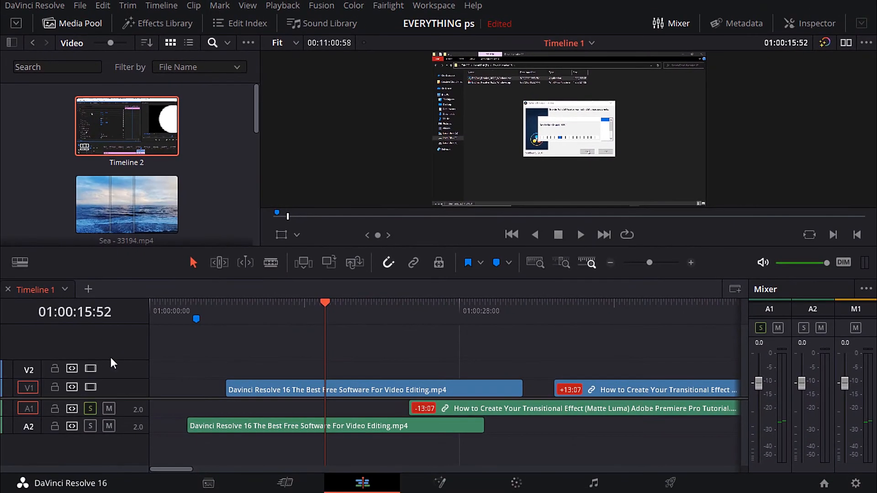
Review the available audio track types, including 5.1, 7.1 and Adaptive, and add a mono audio track below A2.
right_click(88, 449)
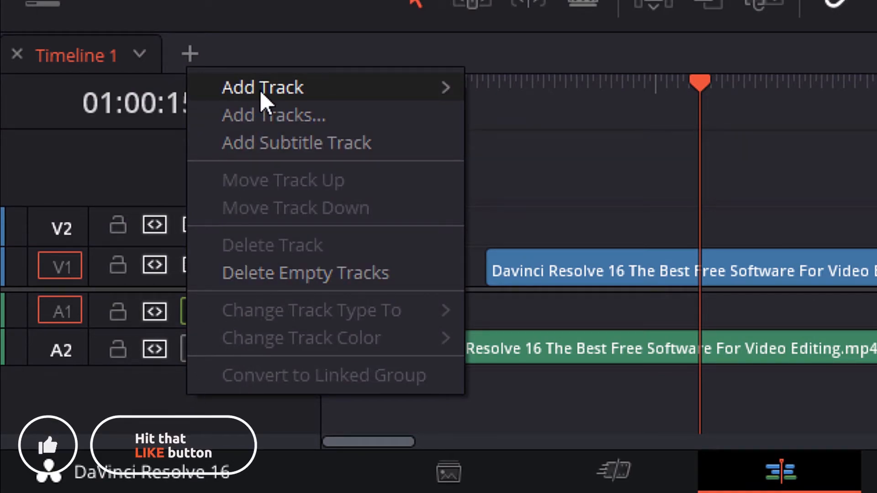
mouse_move(365, 94)
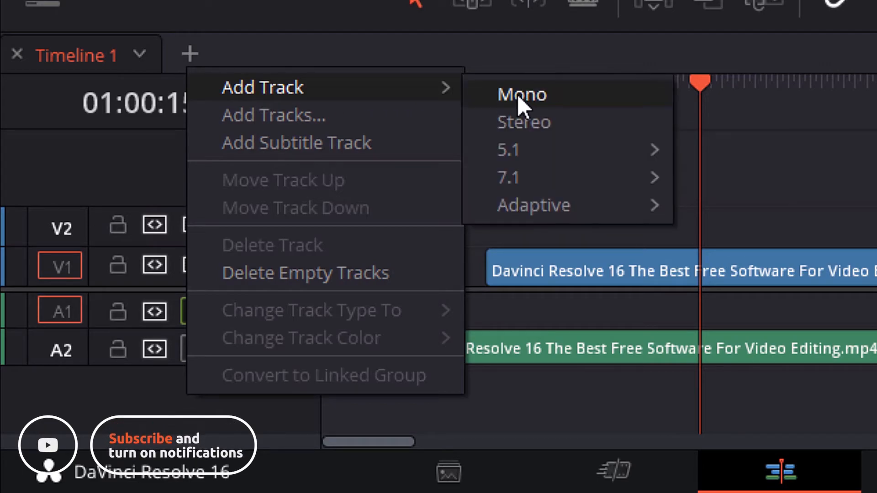
mouse_move(593, 147)
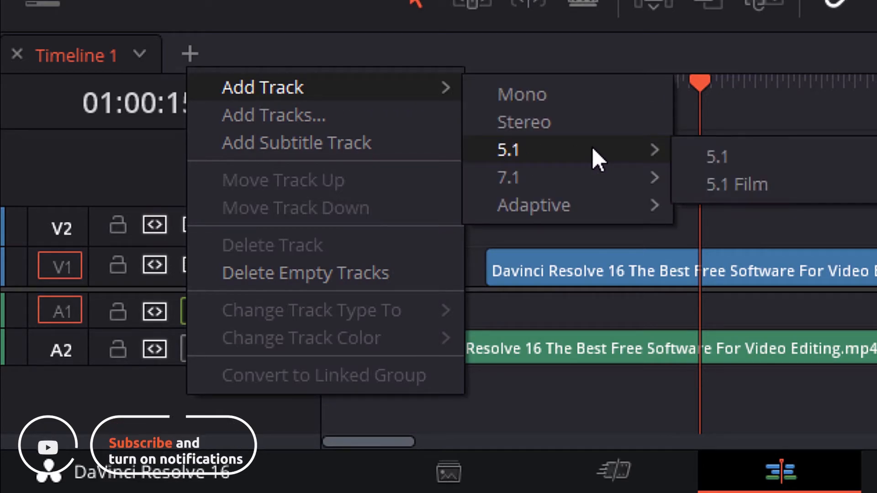
mouse_move(624, 171)
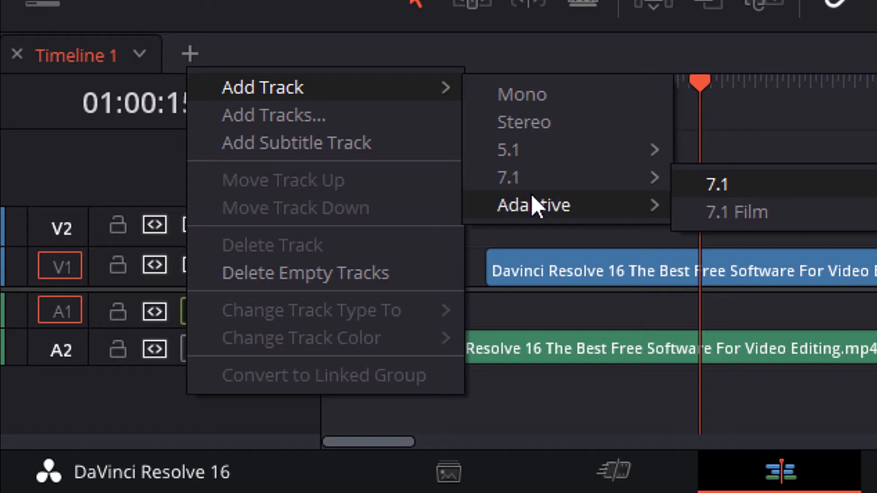
mouse_move(621, 205)
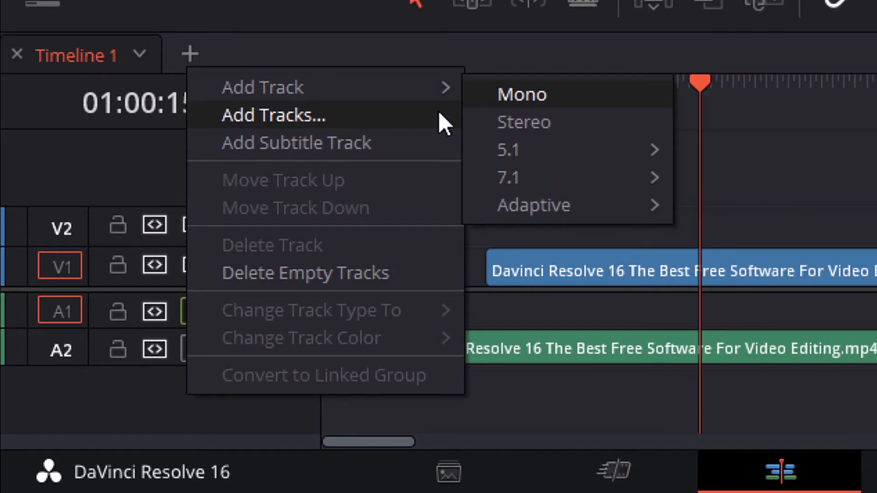
mouse_move(421, 94)
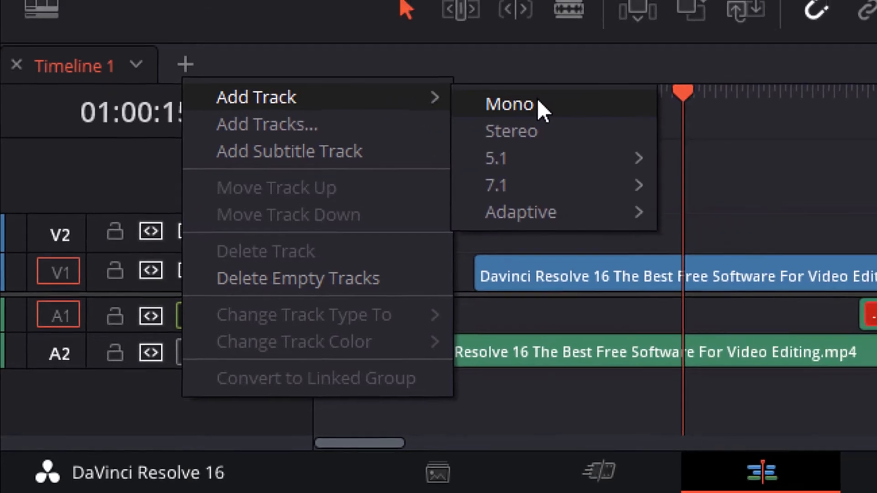
click(548, 104)
Add a stereo audio track below the mono track and bring both new tracks into view.
right_click(111, 461)
mouse_move(213, 318)
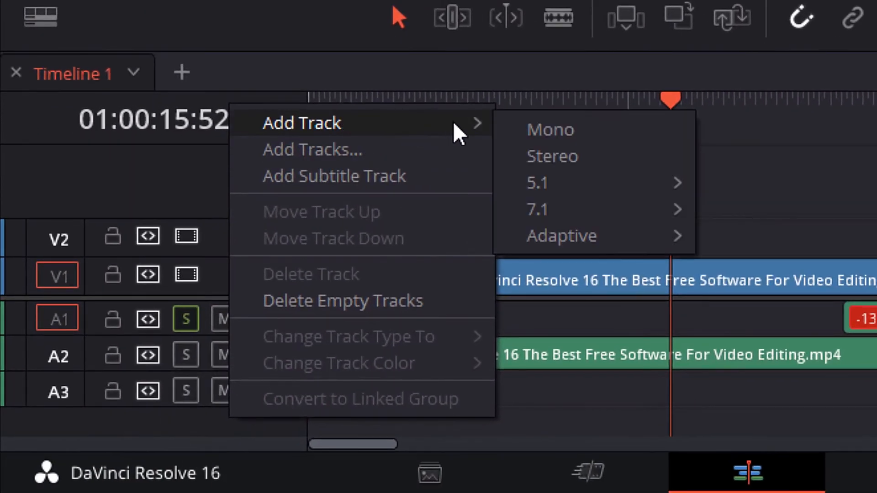
click(269, 331)
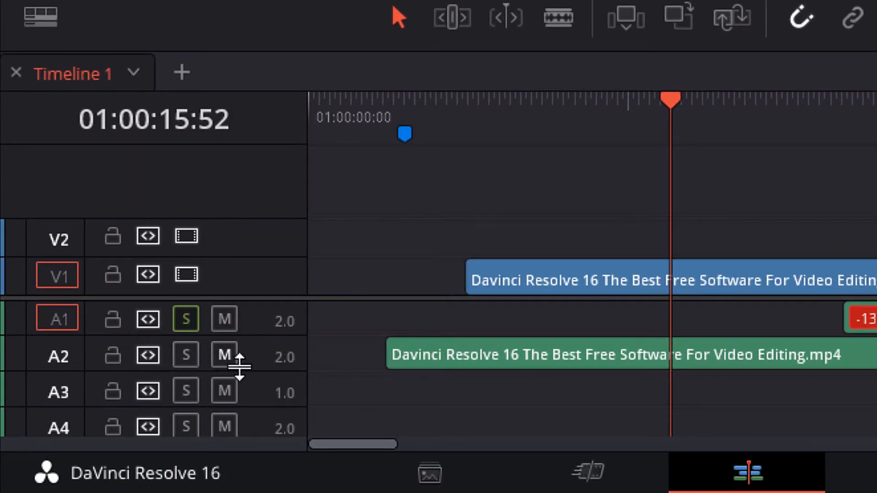
scroll(237, 364, down, 1)
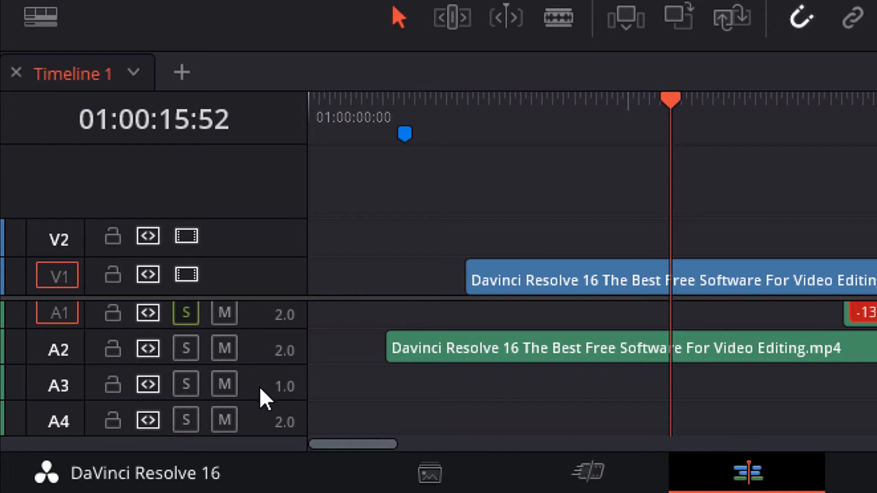
Delete all empty tracks from the timeline.
right_click(264, 398)
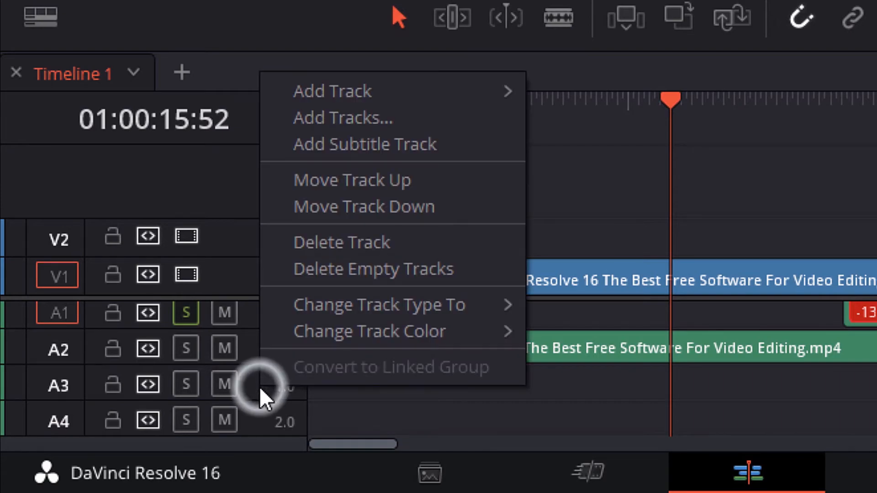
click(369, 269)
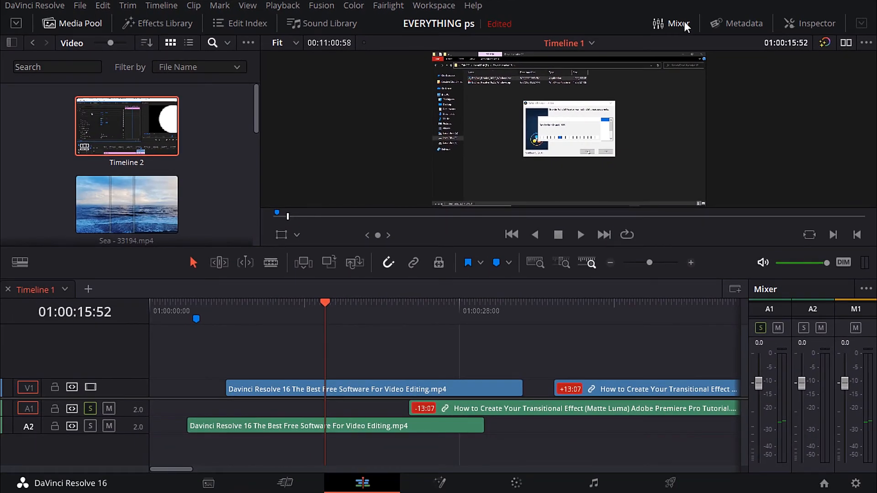
Hide and reshow the audio mixer, and switch it to the Meters display.
click(677, 23)
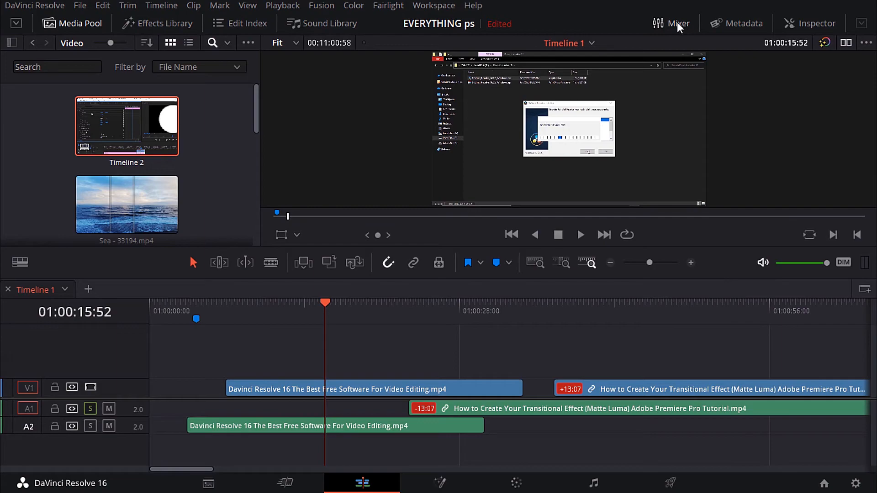
click(674, 24)
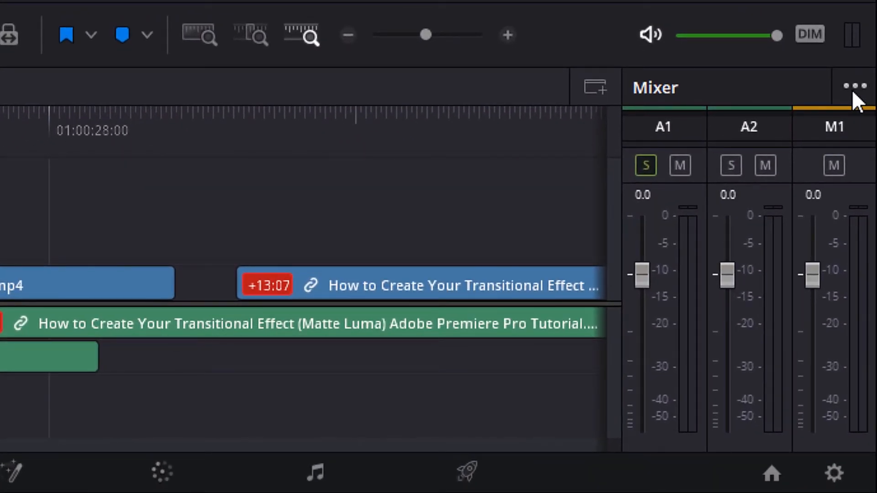
click(865, 288)
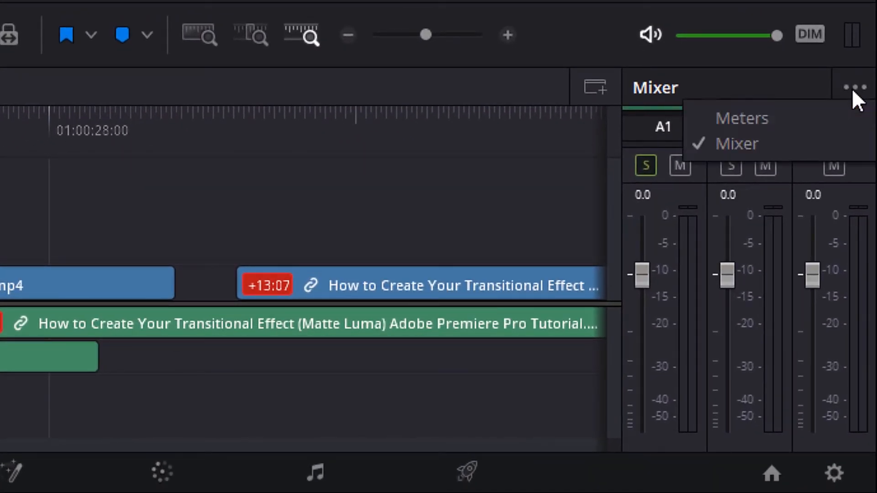
click(758, 118)
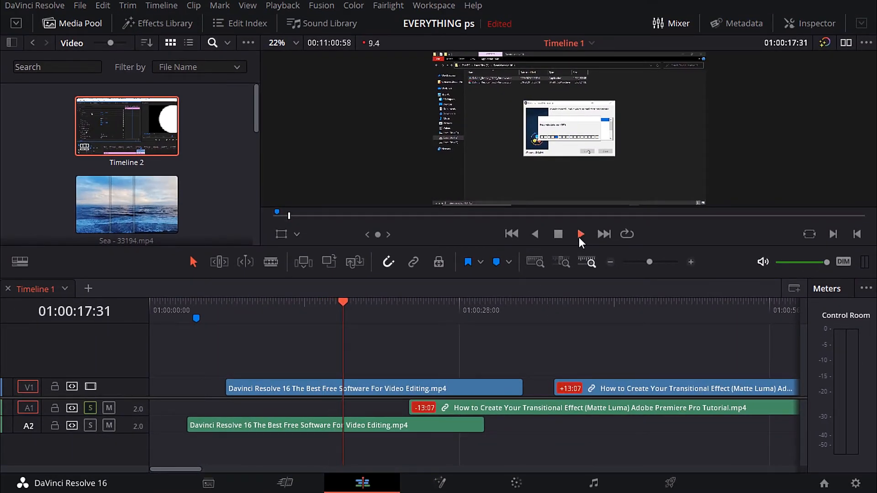
Turn off solo on track A1 and play the timeline to monitor the audio levels on the meters.
click(559, 236)
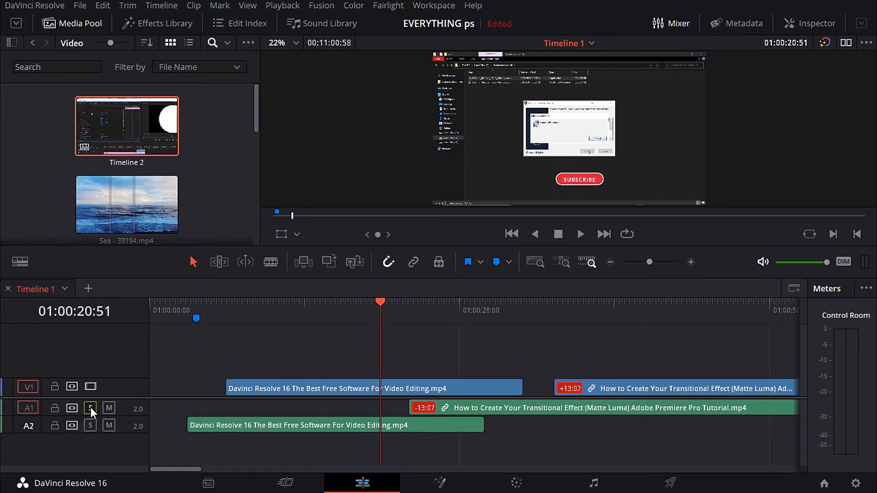
click(576, 235)
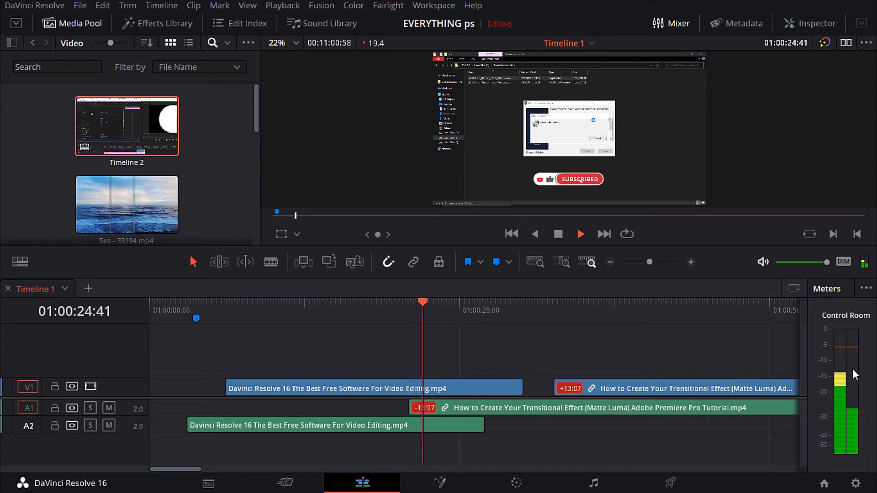
Return to the Mixer display, raise A1's volume to +3.0 and lower it to -7.2, and set A2's volume to +1.7.
click(865, 290)
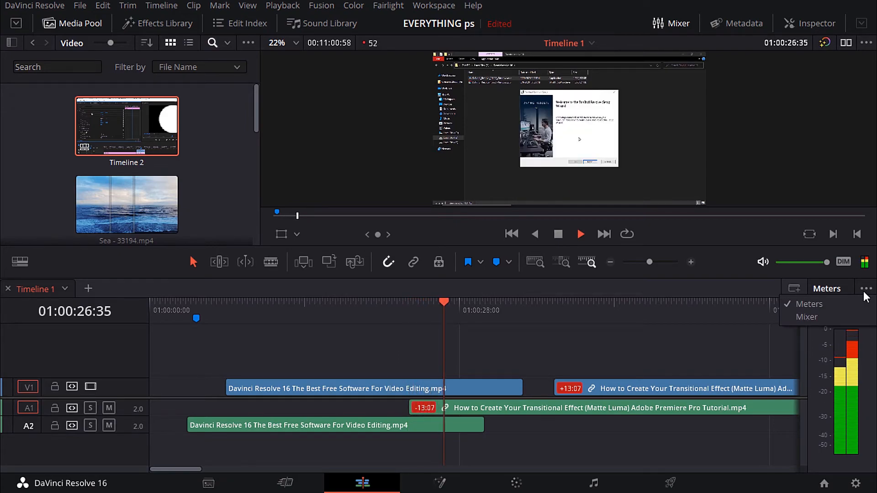
click(799, 320)
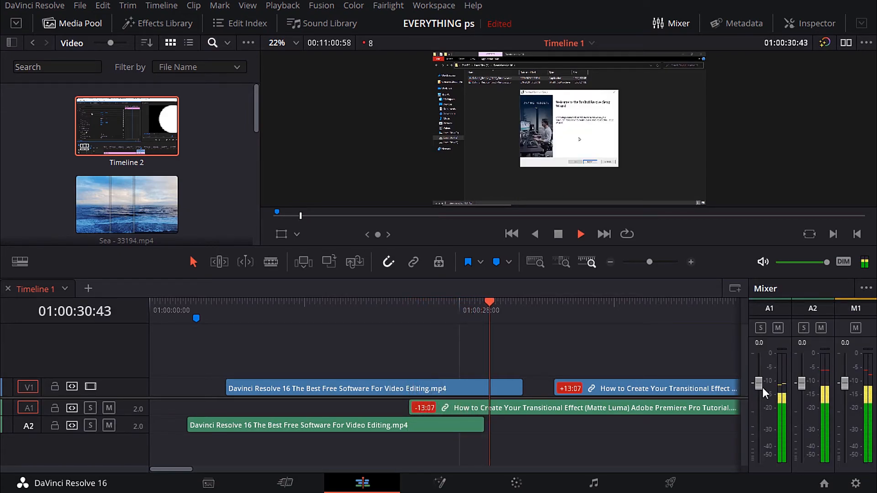
mouse_move(761, 385)
mouse_down()
mouse_move(763, 437)
mouse_move(764, 374)
mouse_up()
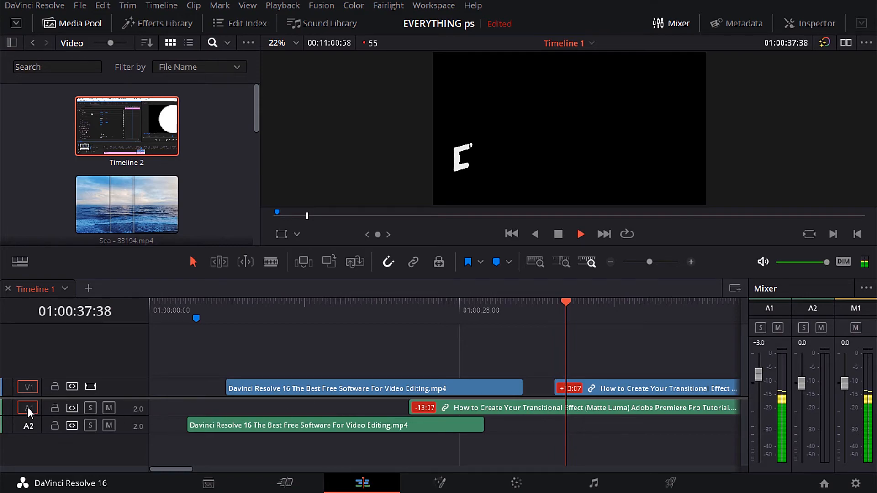
drag(760, 378, 759, 404)
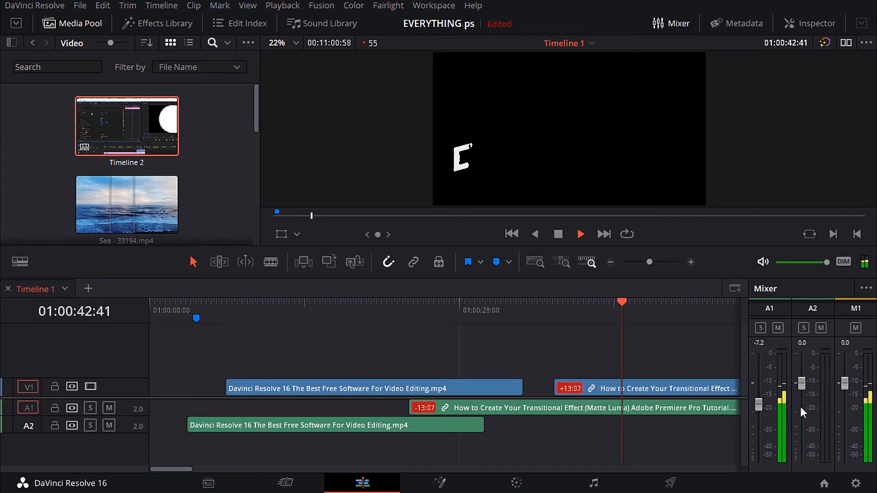
mouse_move(804, 387)
mouse_down()
mouse_move(804, 374)
mouse_move(805, 451)
mouse_move(804, 381)
mouse_up()
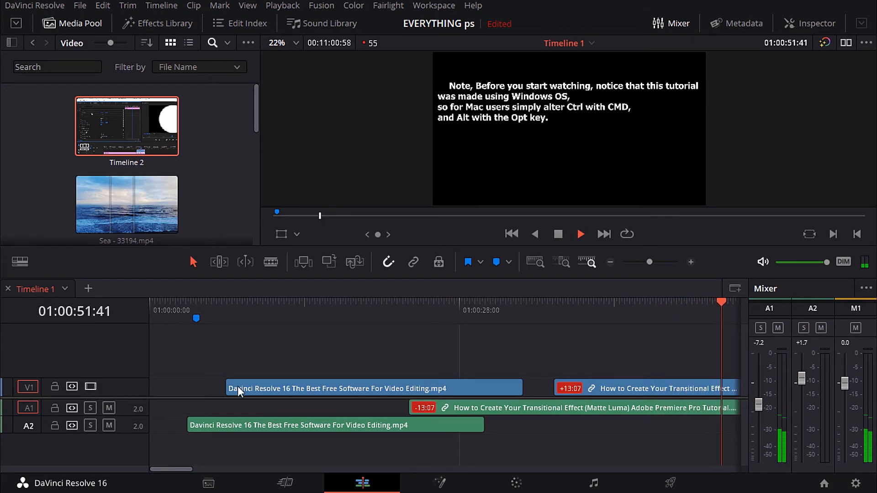
Sweep A1's volume up and down during playback, settle it at -15, and stop playback.
drag(762, 404, 762, 378)
drag(762, 373, 758, 455)
drag(758, 425, 758, 419)
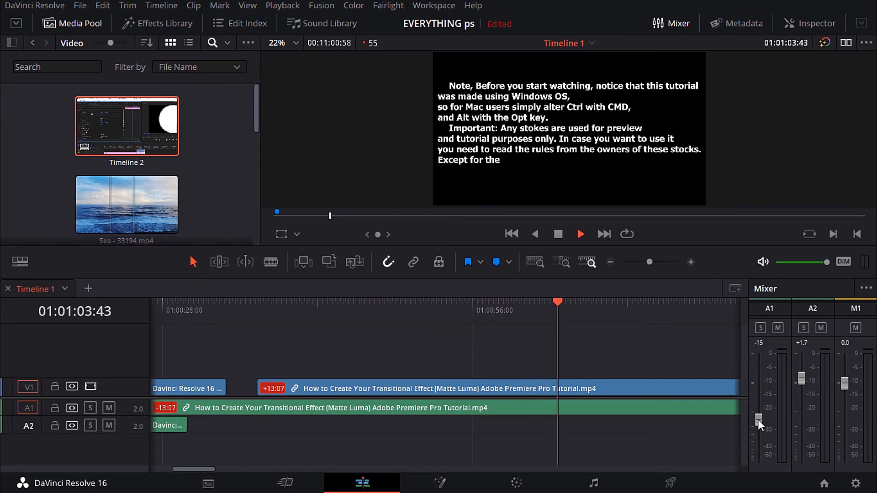
click(558, 234)
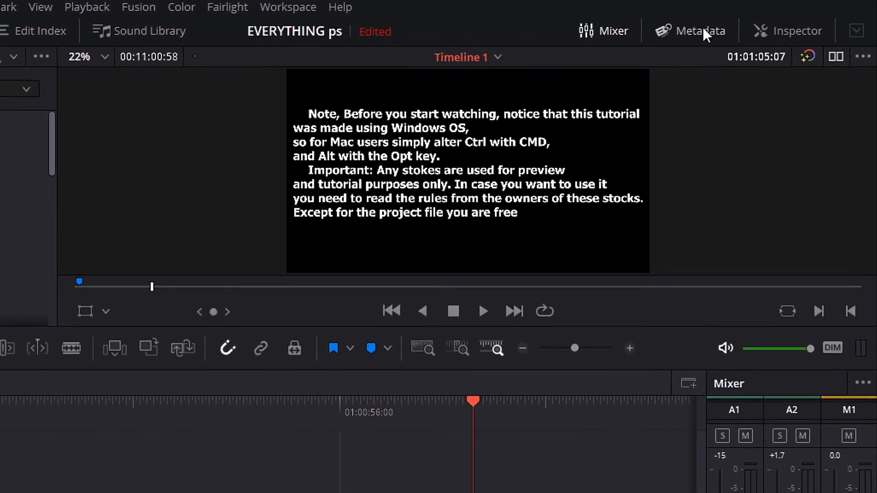
Examine the clip details in Timeline 2's metadata and hide the metadata again.
click(730, 21)
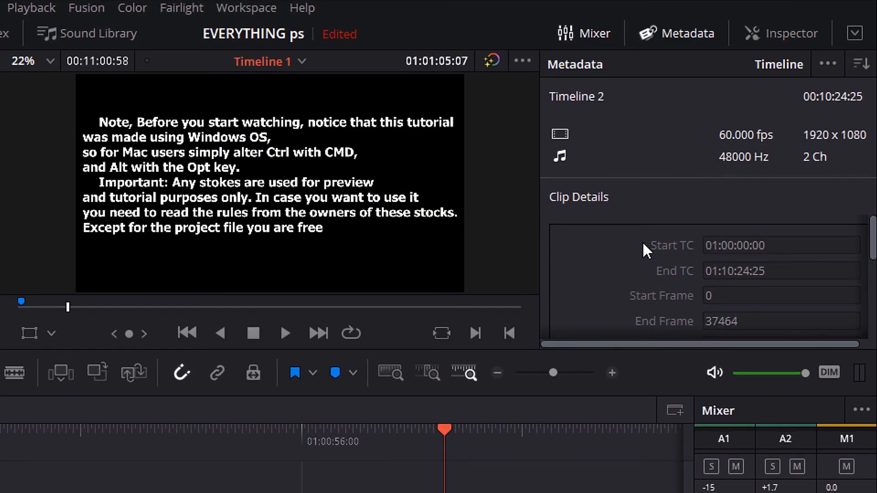
scroll(643, 244, down, 5)
click(682, 33)
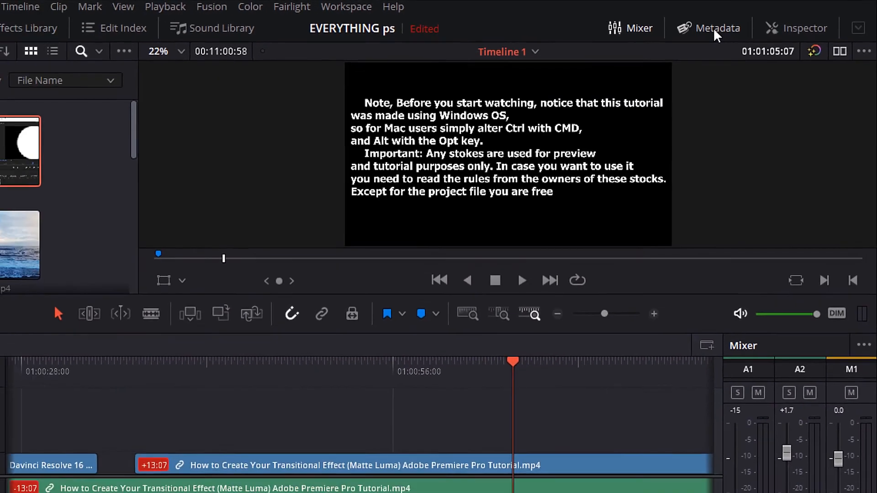